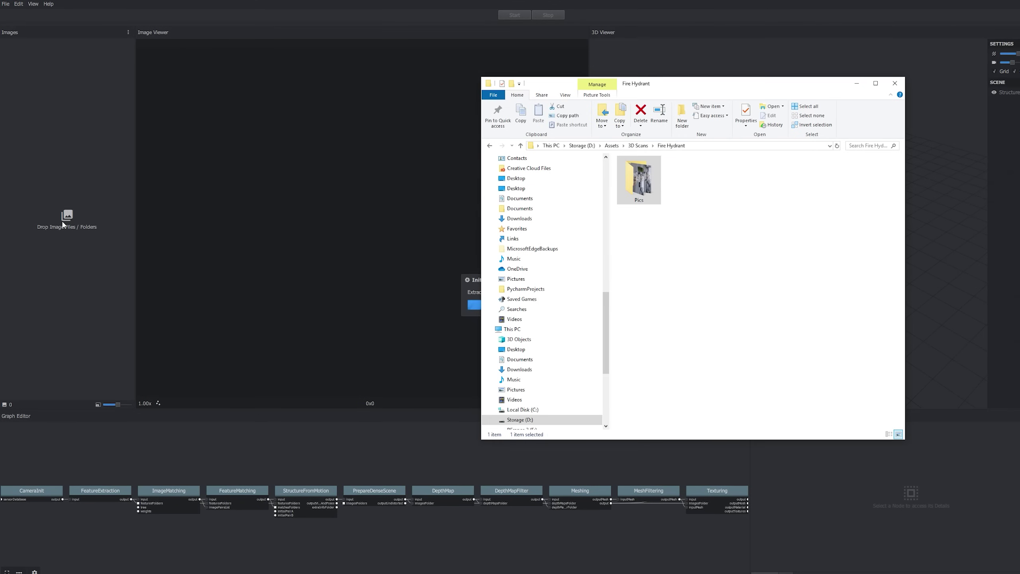
Save the Meshroom project under the name 'Fire Hydrant'.
key(ctrl+s)
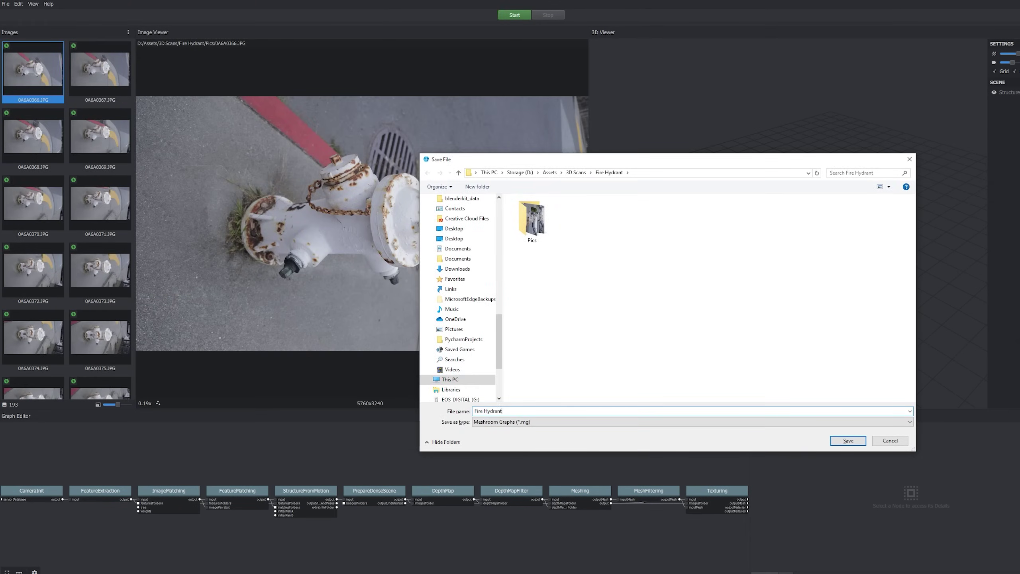
key(Return)
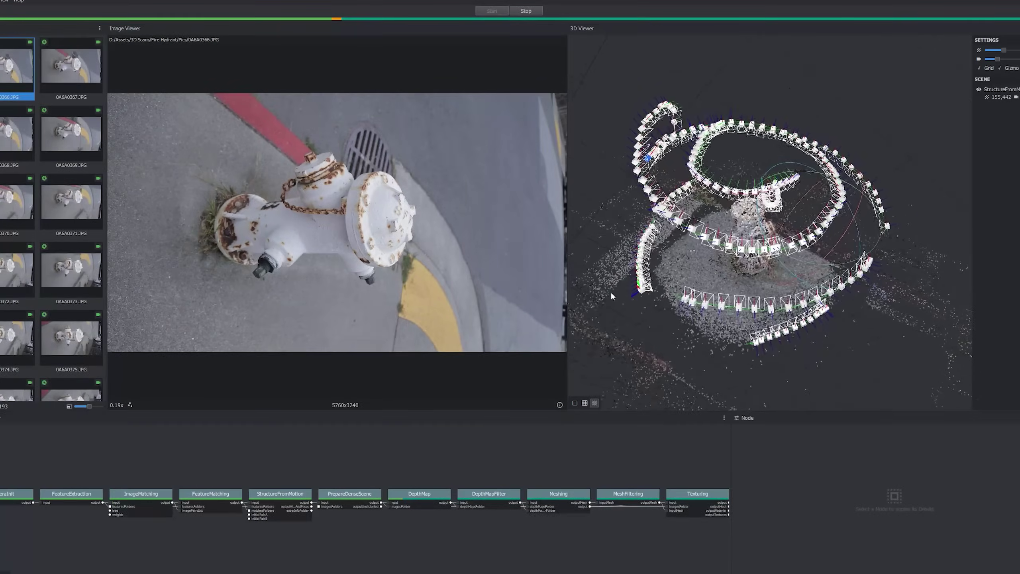
Orbit the 3D viewer to inspect the 155,442-point cloud and its ring of 193 cameras.
drag(851, 327, 801, 256)
drag(654, 289, 783, 538)
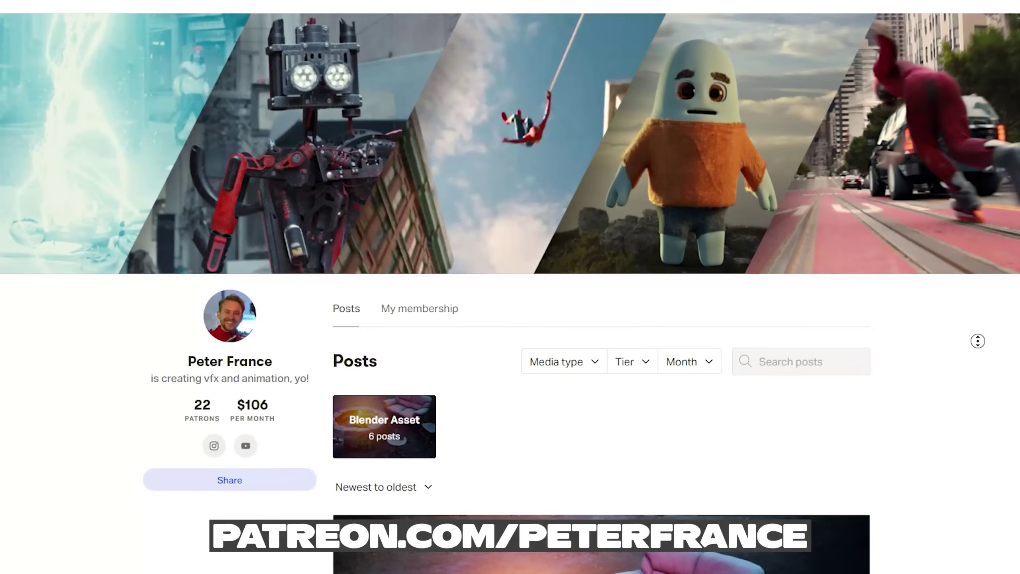
scroll(978, 340, down, 9)
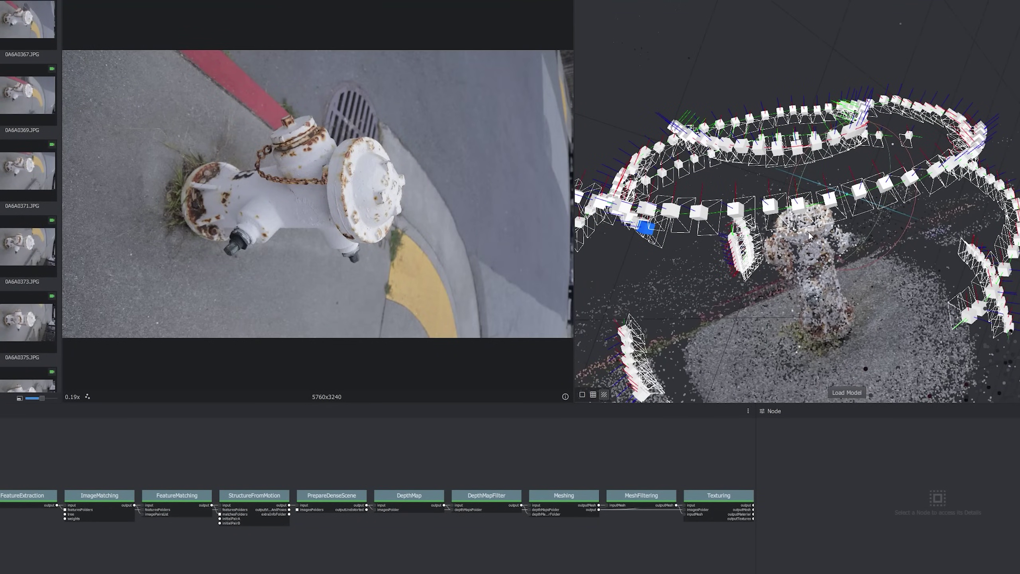
drag(810, 237, 837, 420)
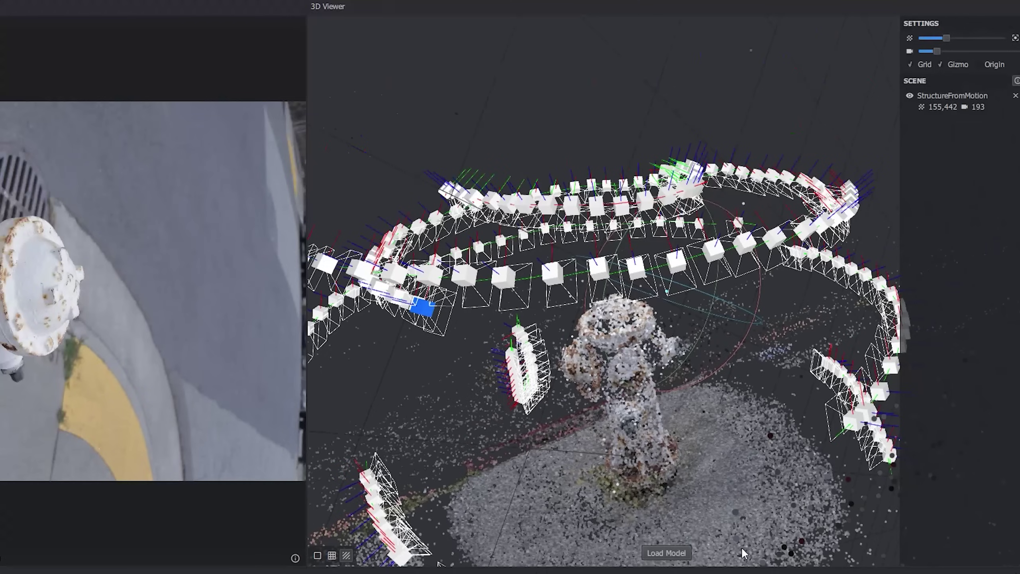
Show the textured hydrant mesh with the StructureFromMotion points and cameras hidden, then dismiss Blender's splash.
click(659, 554)
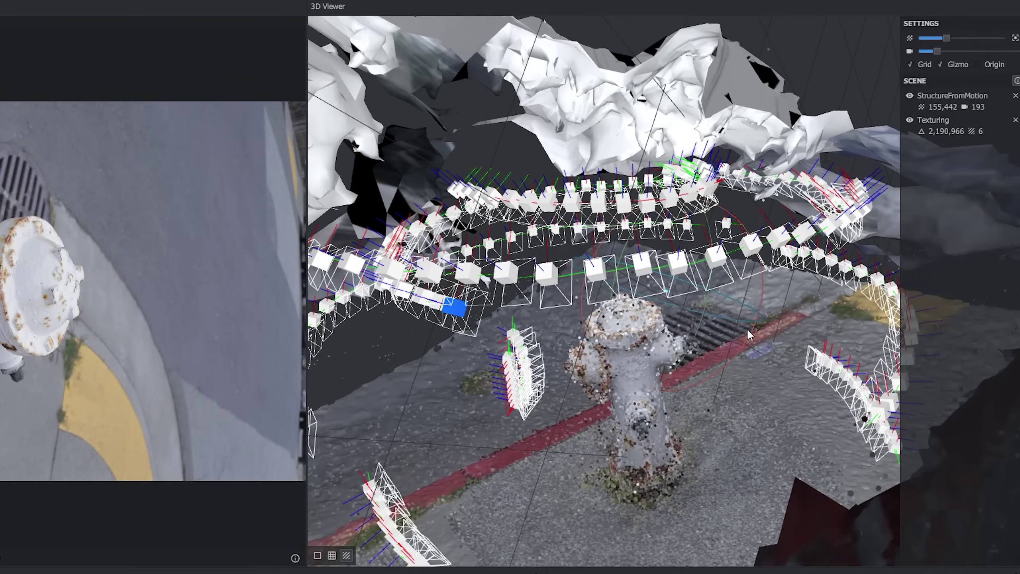
click(910, 95)
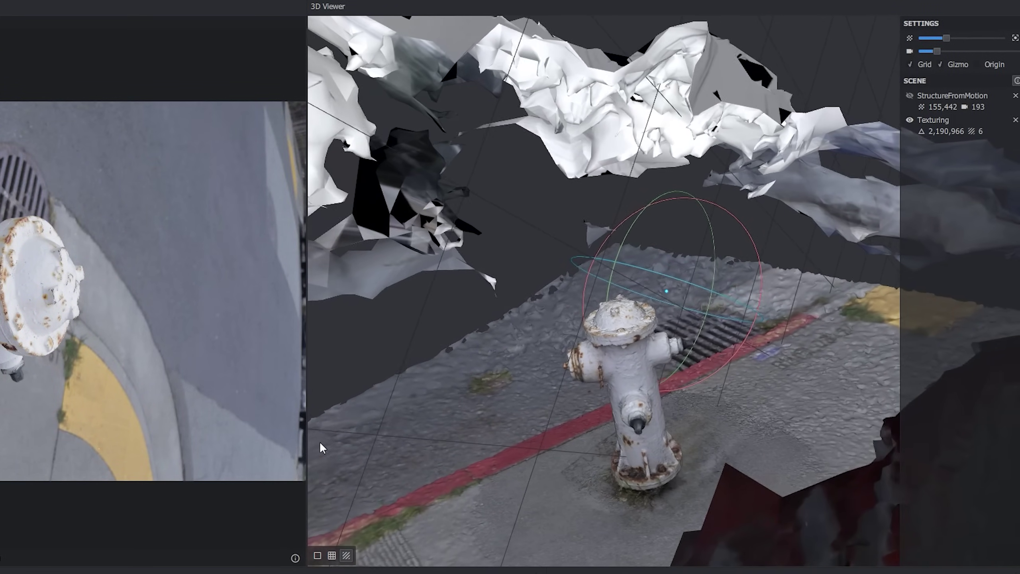
drag(321, 447, 799, 377)
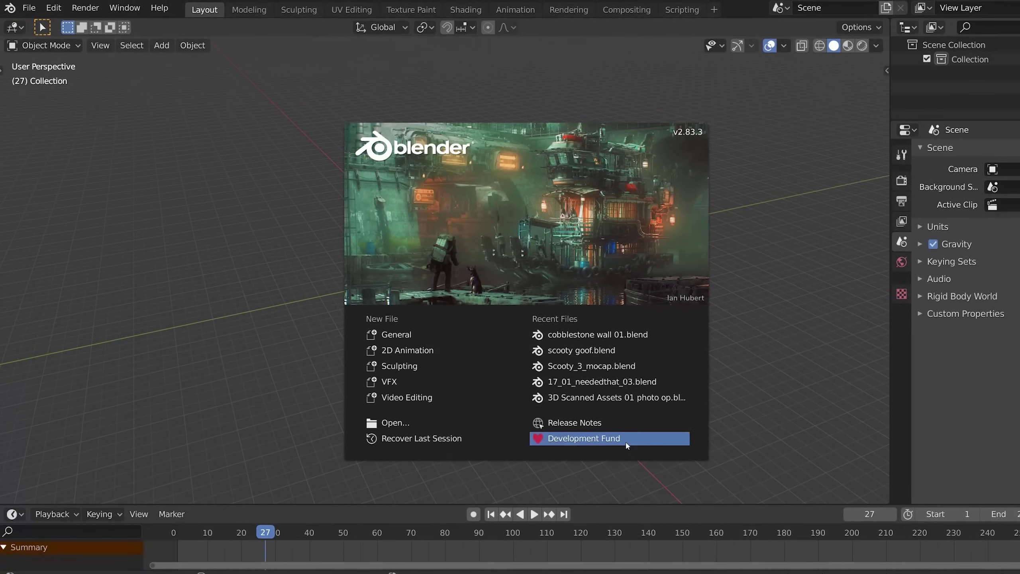
click(118, 170)
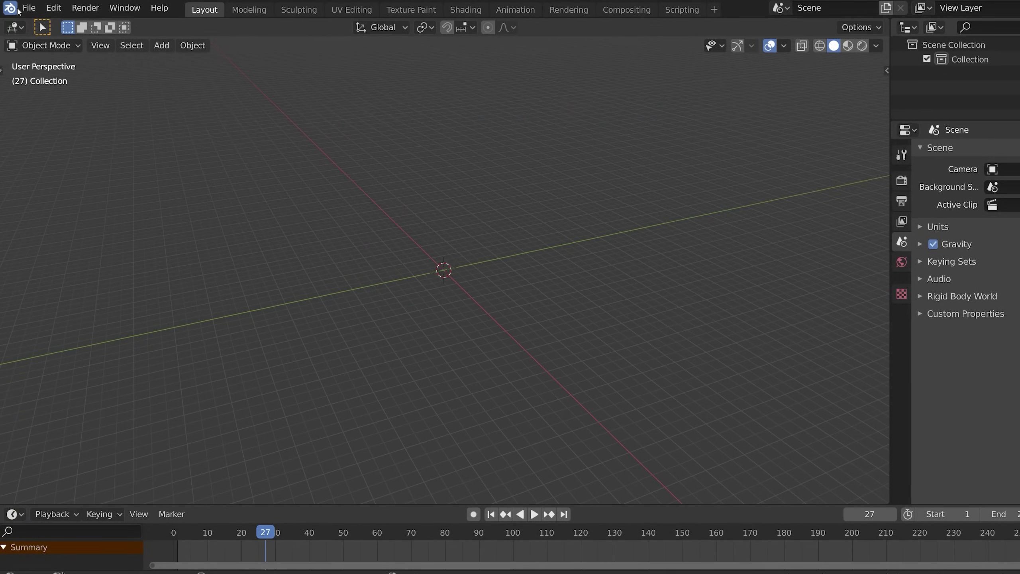
Import texturedMesh.obj from MeshroomCache's Texturing output folder as a Wavefront OBJ.
click(29, 8)
mouse_move(140, 202)
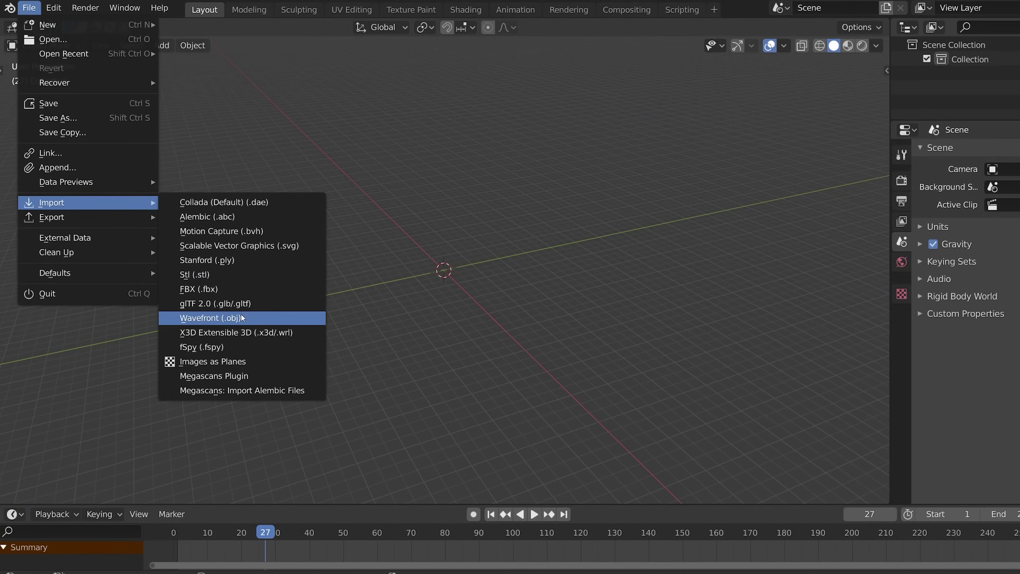
click(201, 315)
double_click(350, 183)
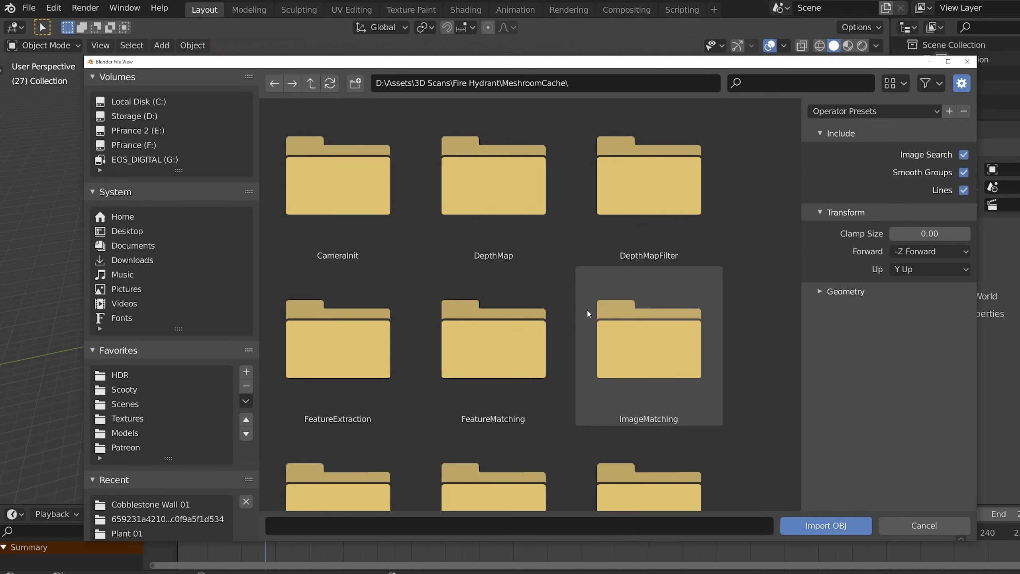
scroll(576, 312, down, 5)
double_click(494, 422)
double_click(362, 196)
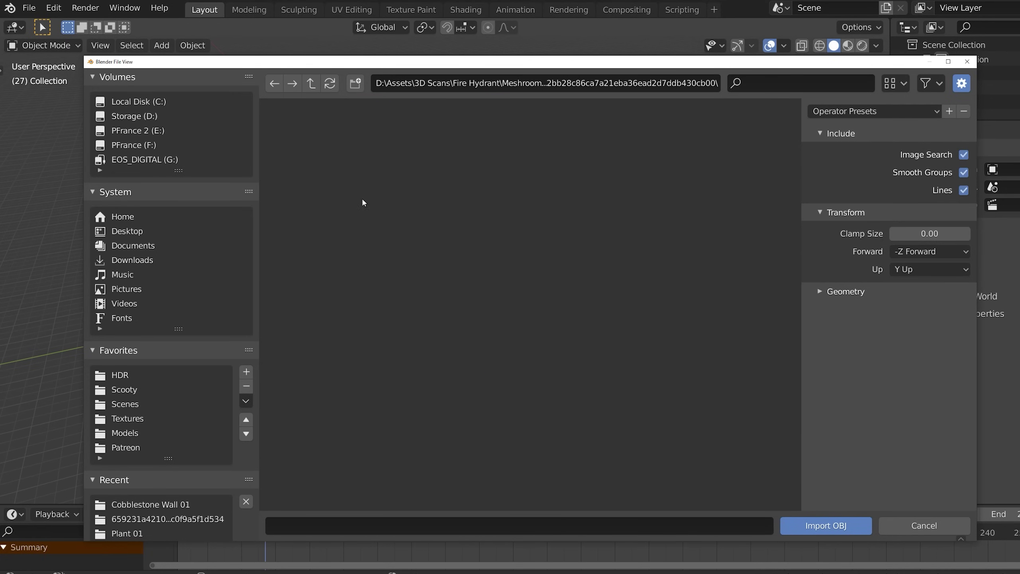
double_click(514, 200)
Rotate the hydrant mesh upright and move it to the origin using side and front orthographic views.
key(KP_3)
key(r)
key(g)
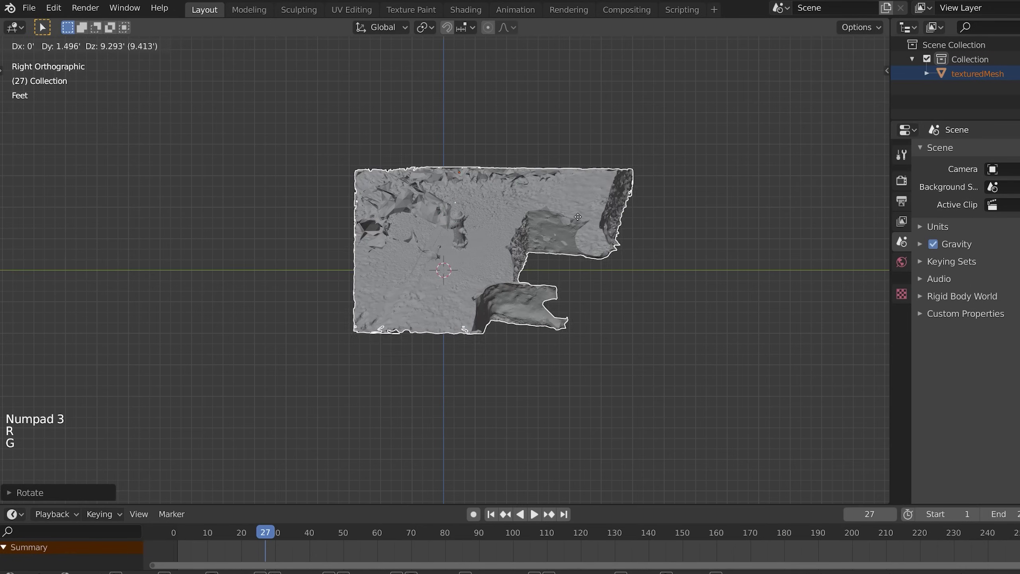
click(602, 257)
key(g)
click(611, 257)
key(KP_1)
key(r)
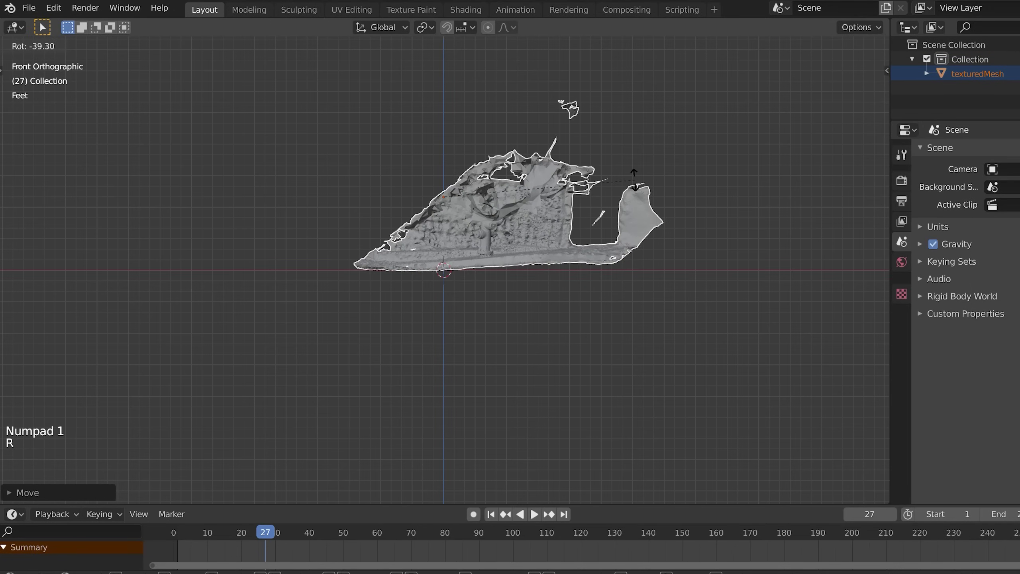
click(633, 172)
key(g)
click(611, 272)
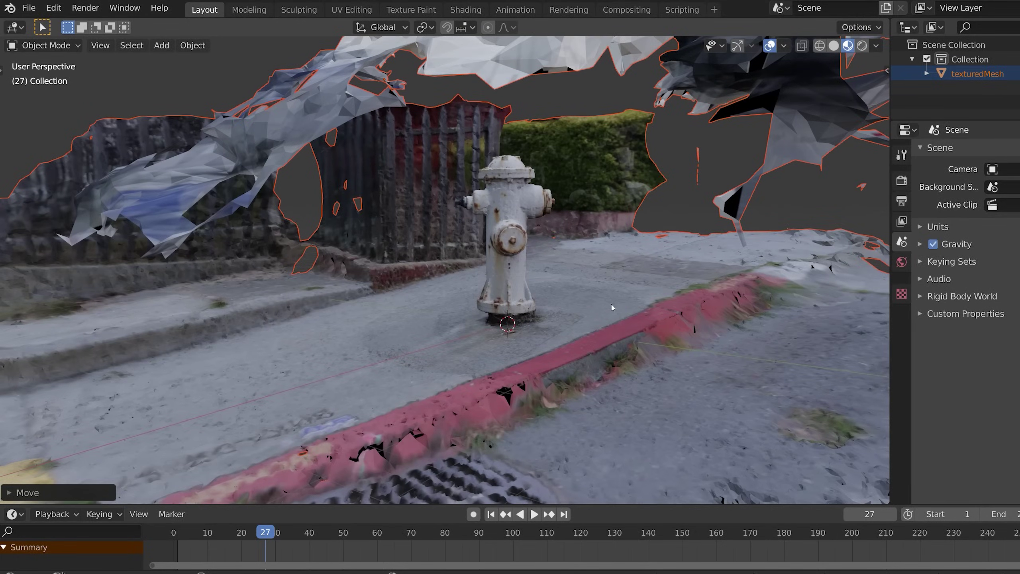
middle_drag(544, 360, 417, 371)
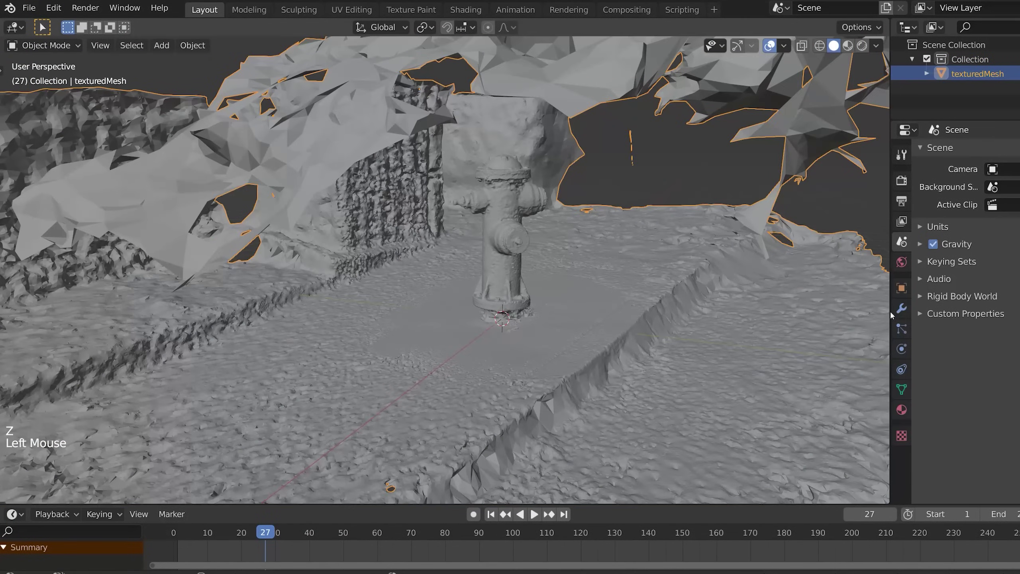
click(901, 308)
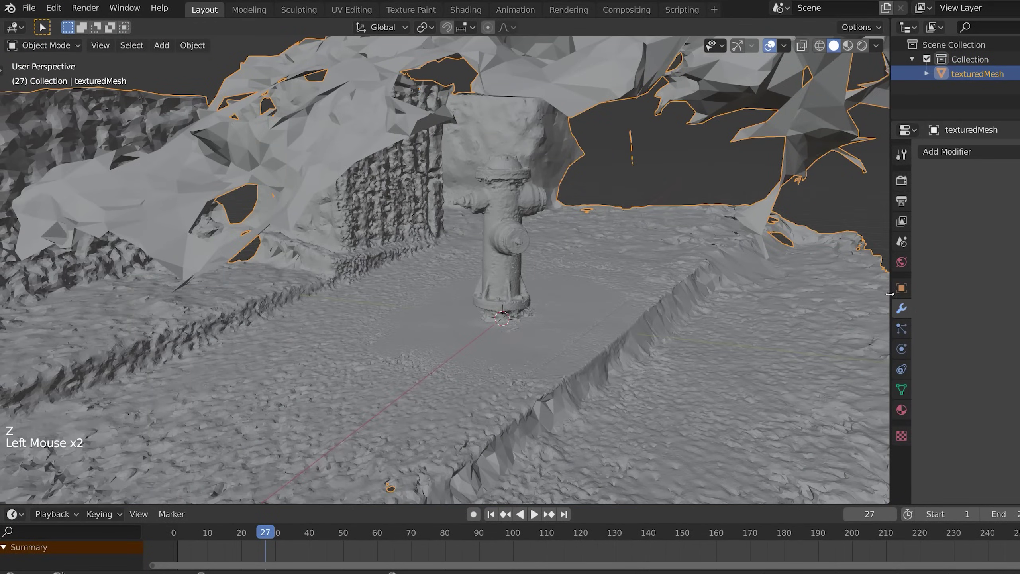
Apply a Decimate modifier at ratio 0.2, cutting the mesh to 438,193 faces.
drag(890, 293, 798, 294)
click(923, 149)
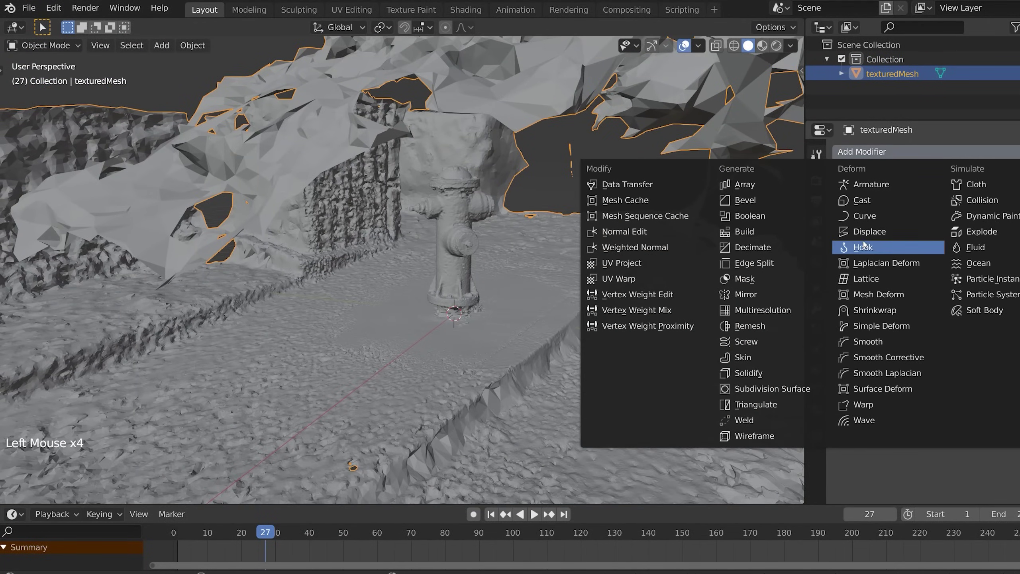
click(756, 248)
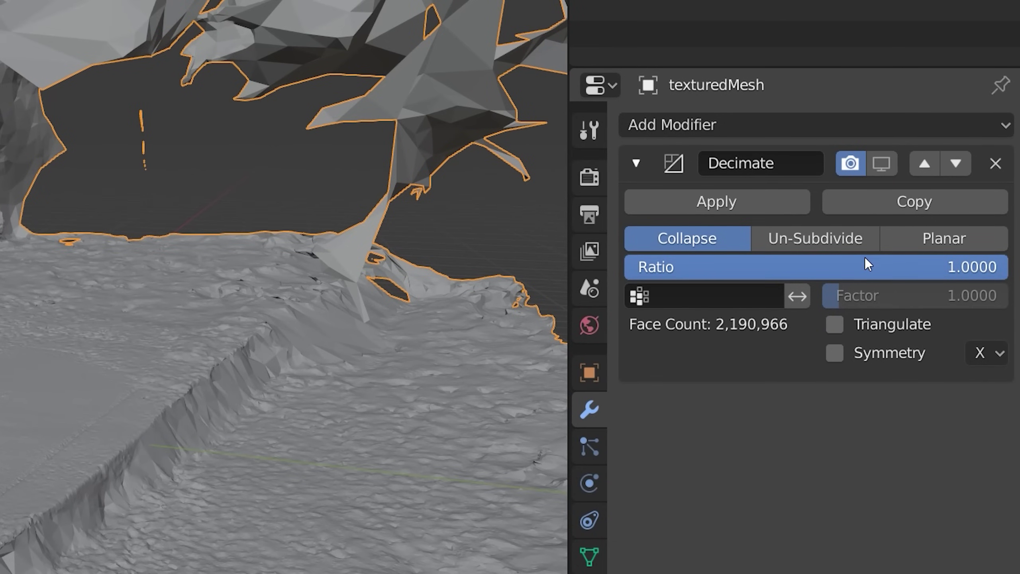
click(840, 270)
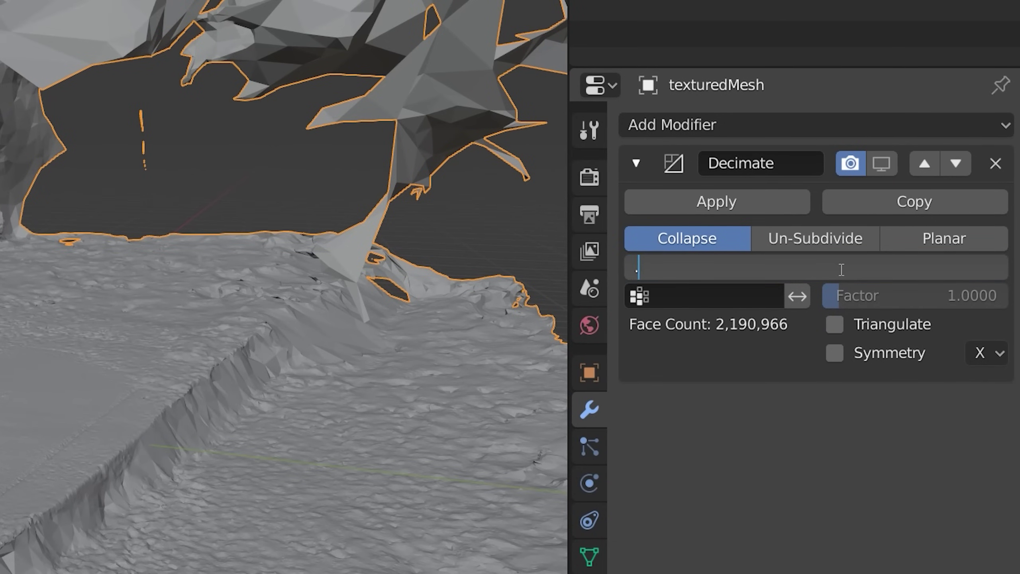
text(.2)
key(Return)
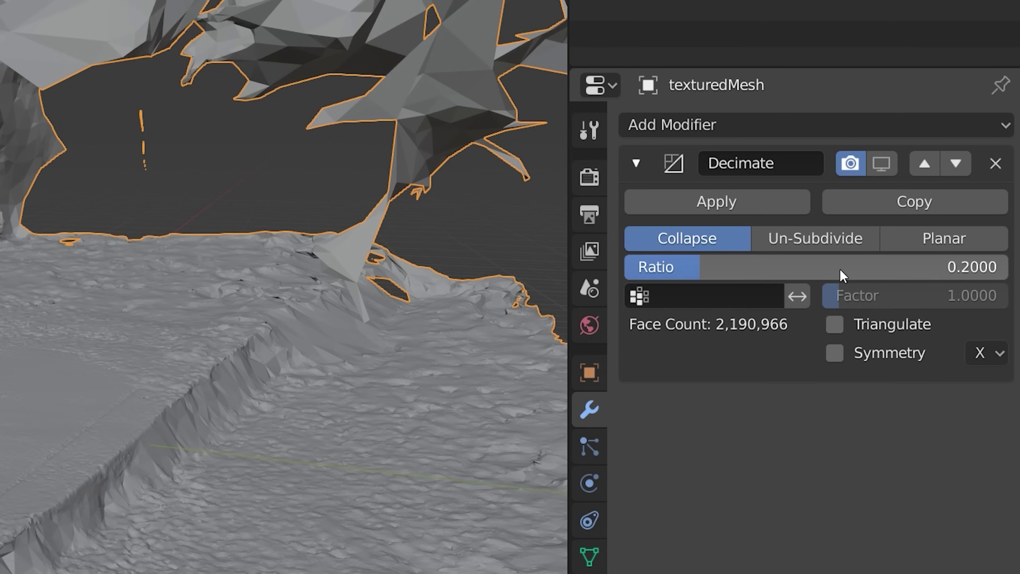
click(722, 206)
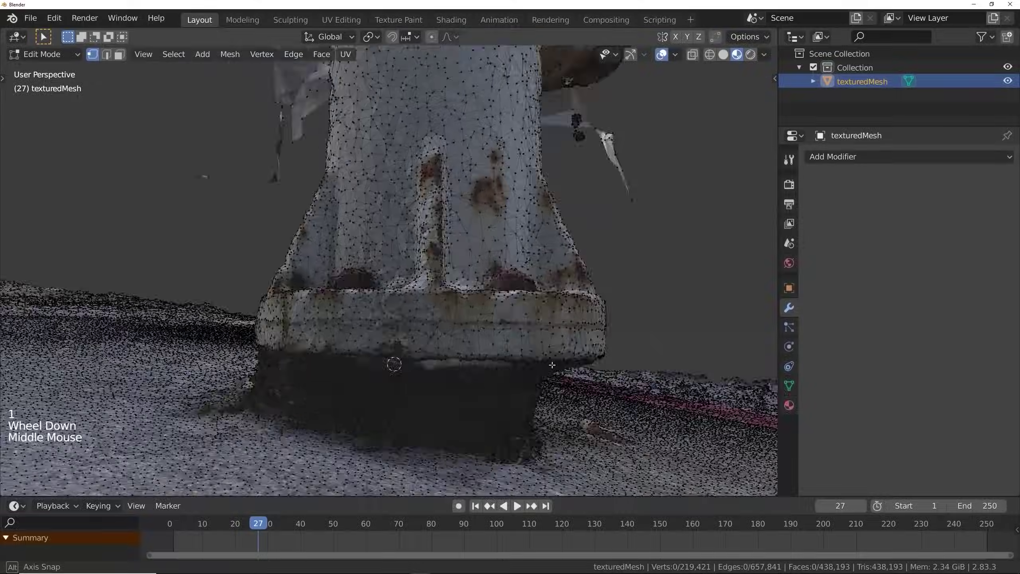
middle_drag(552, 364, 501, 358)
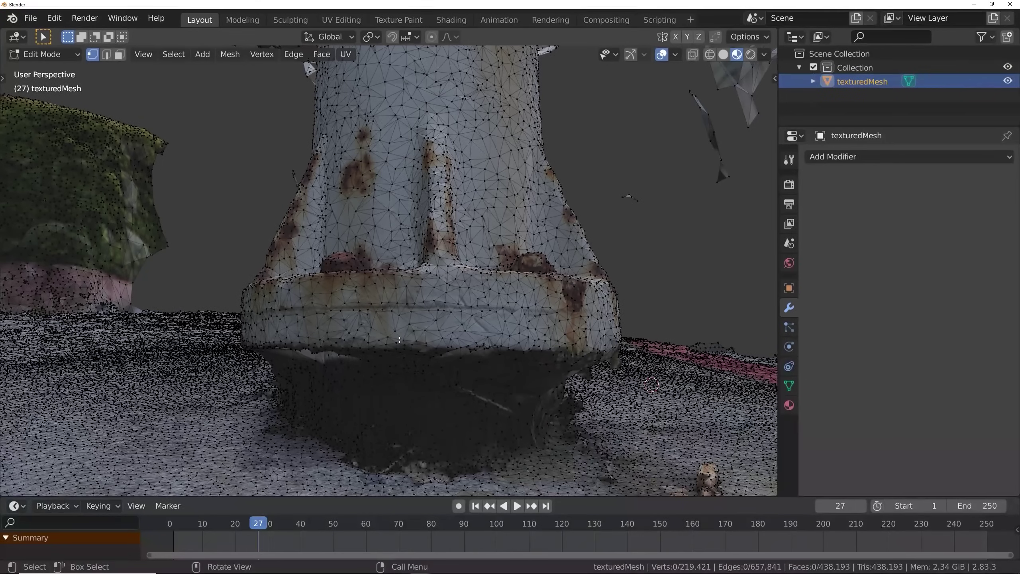
Knife-cut a loop of edges around the hydrant's base.
middle_drag(377, 322, 394, 331)
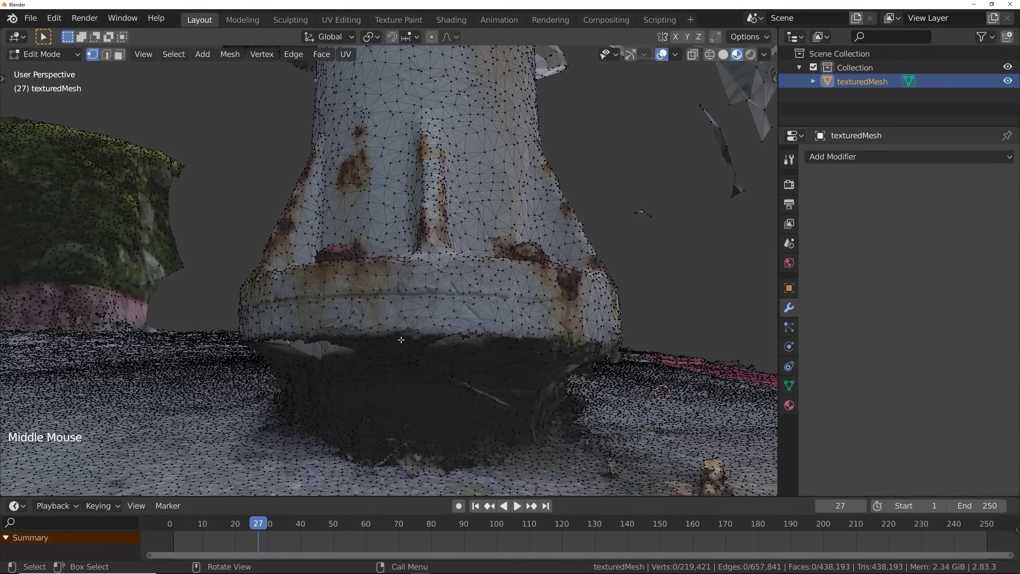
key(k)
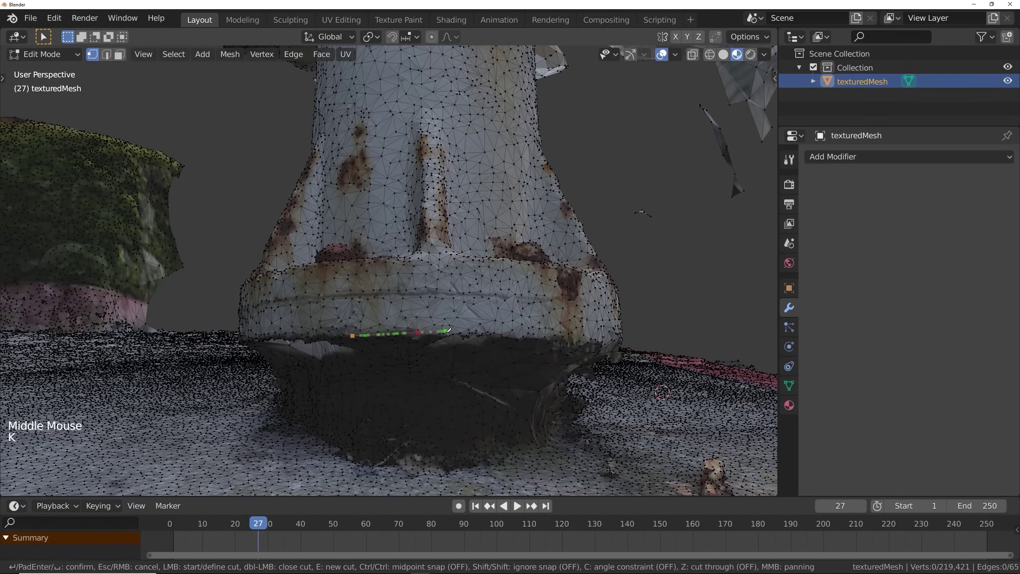
mouse_move(494, 339)
middle_down()
mouse_move(414, 321)
mouse_move(452, 350)
mouse_move(482, 354)
middle_up()
key(Return)
Assign the cut base loop to a new vertex group named Edge.
click(788, 386)
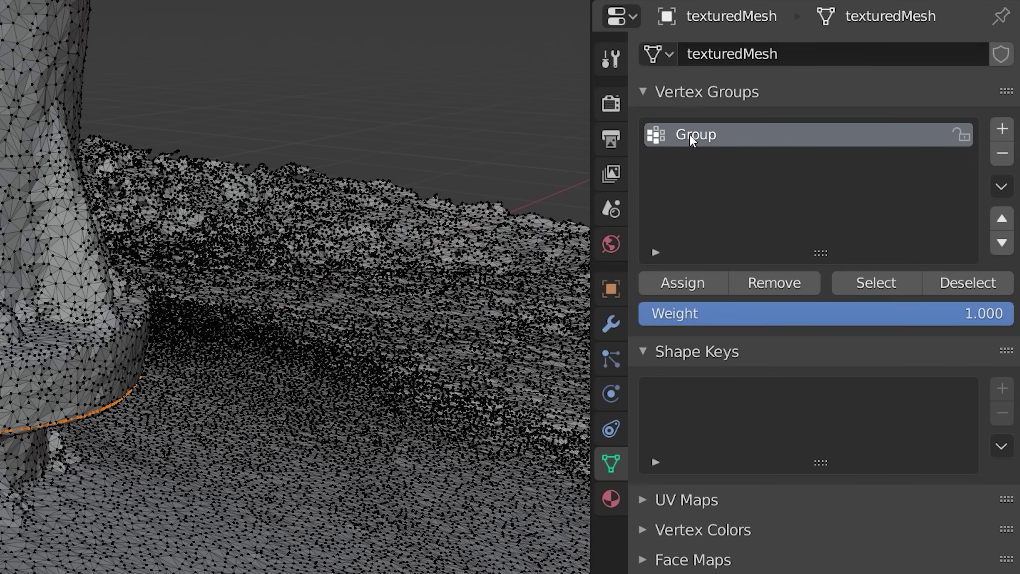
double_click(689, 134)
text(Edge)
click(672, 282)
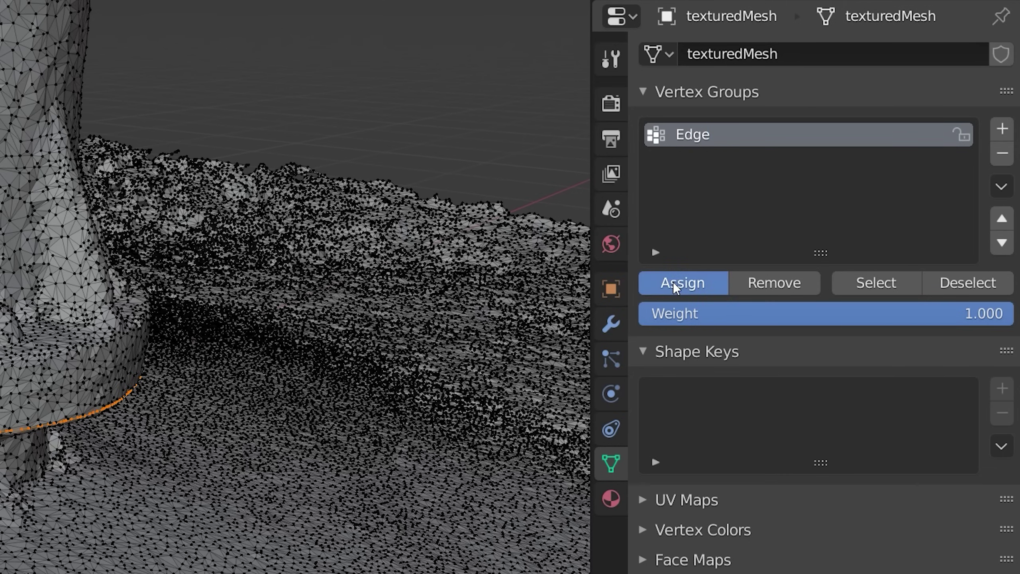
Hide the base loop in textured view and delete a stray face under the flange.
key(z)
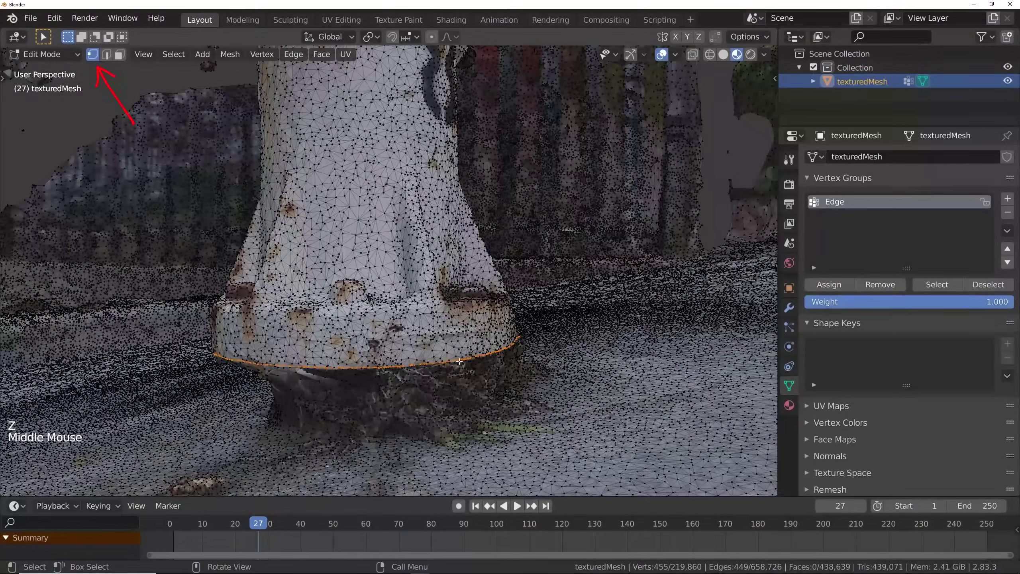
key(h)
mouse_move(461, 428)
middle_down()
mouse_move(534, 422)
mouse_move(541, 434)
mouse_move(511, 420)
middle_up()
key(3)
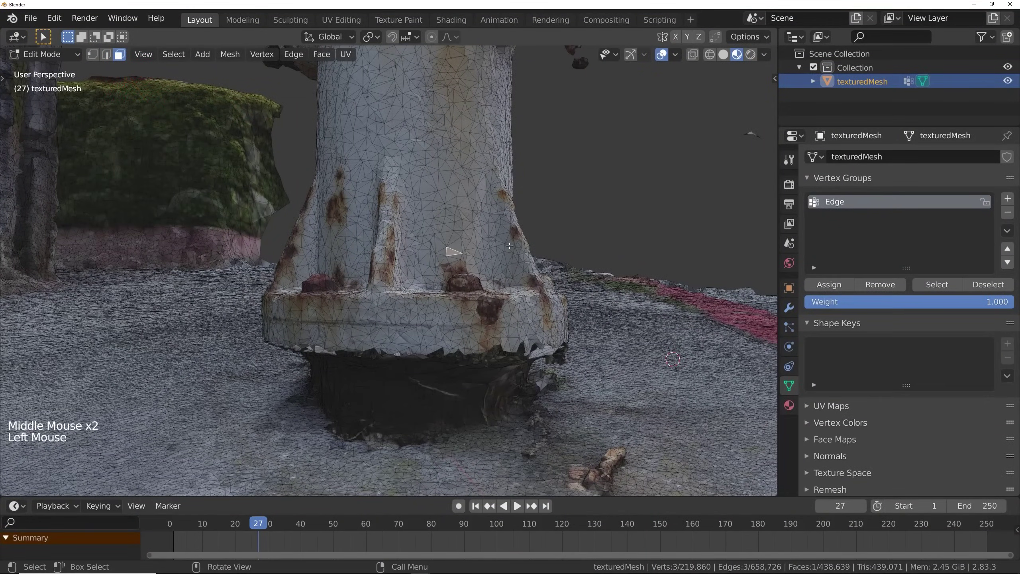
key(ctrl+l)
key(alt+a)
key(KP_Add)
key(KP_Add)
key(KP_Add)
middle_drag(497, 325, 511, 297)
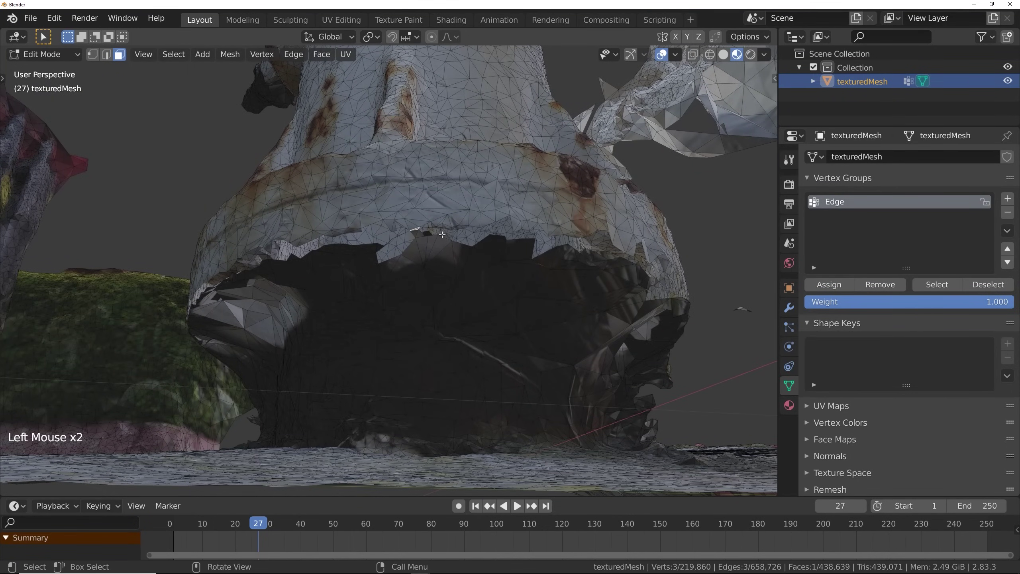
key(x)
click(411, 264)
middle_drag(411, 264, 369, 294)
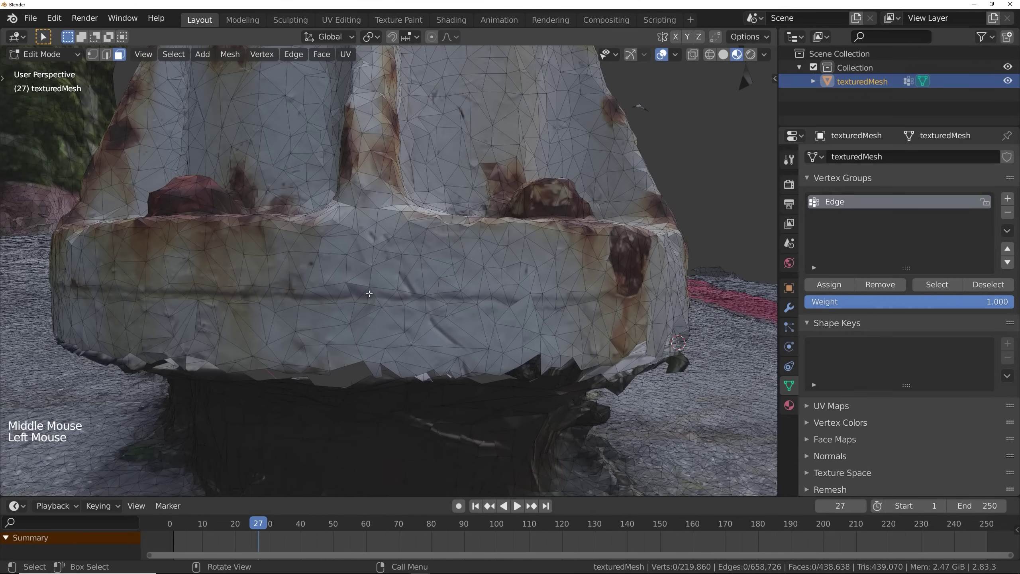
Select the connected hydrant, reveal the base ring, invert the selection, and delete the surrounding vertices.
key(ctrl+l)
key(KP_Decimal)
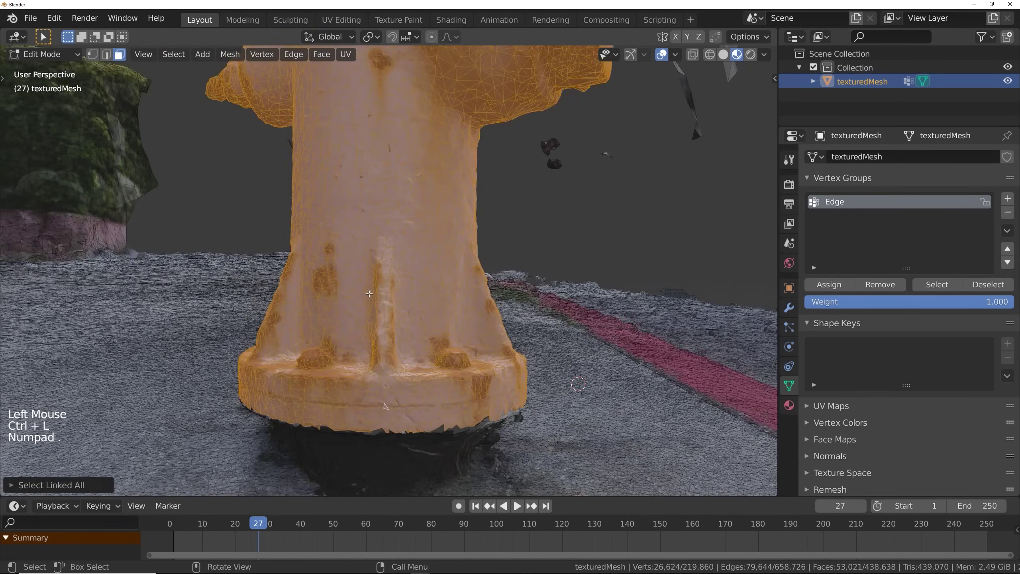
key(1)
shift+middle_drag(366, 299, 409, 289)
key(alt+h)
key(KP_Decimal)
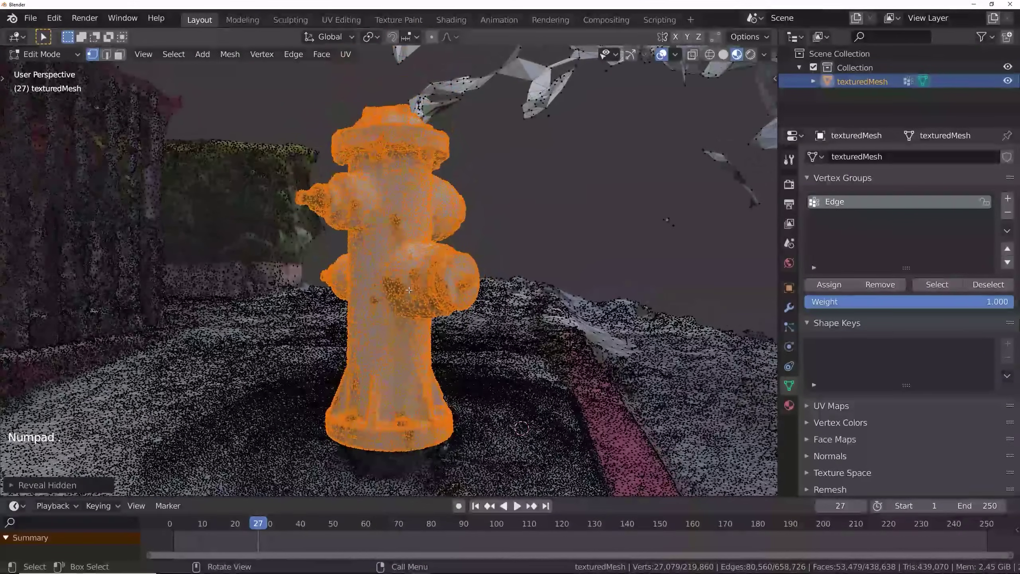
key(ctrl+i)
key(x)
key(Up)
key(Up)
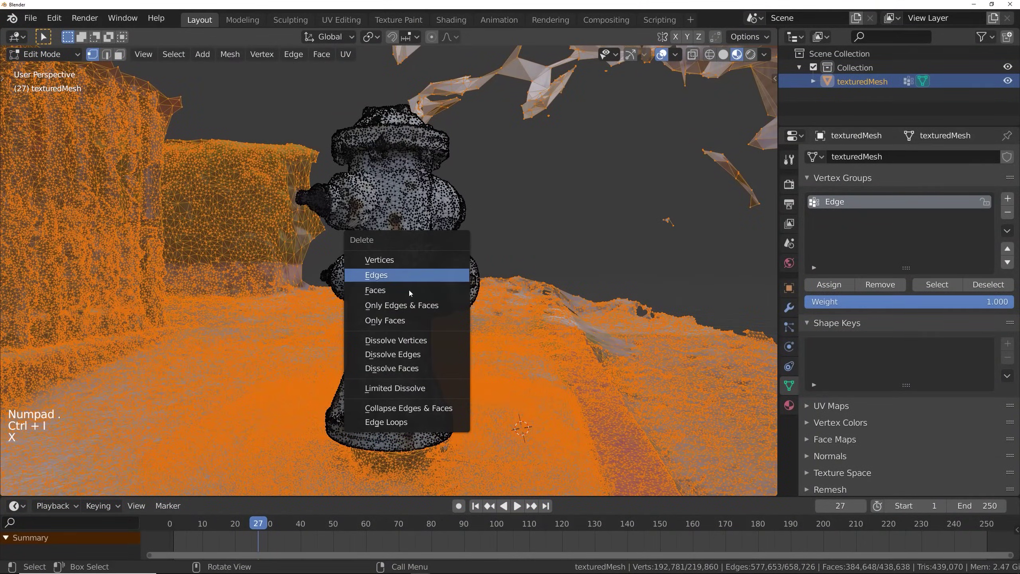
key(Return)
middle_drag(409, 290, 461, 282)
shift+middle_drag(462, 281, 466, 225)
key(Tab)
Scale the Edge group's base ring along Z to 0.0813 with smooth proportional size 0.04.
scroll(940, 229, down, 1)
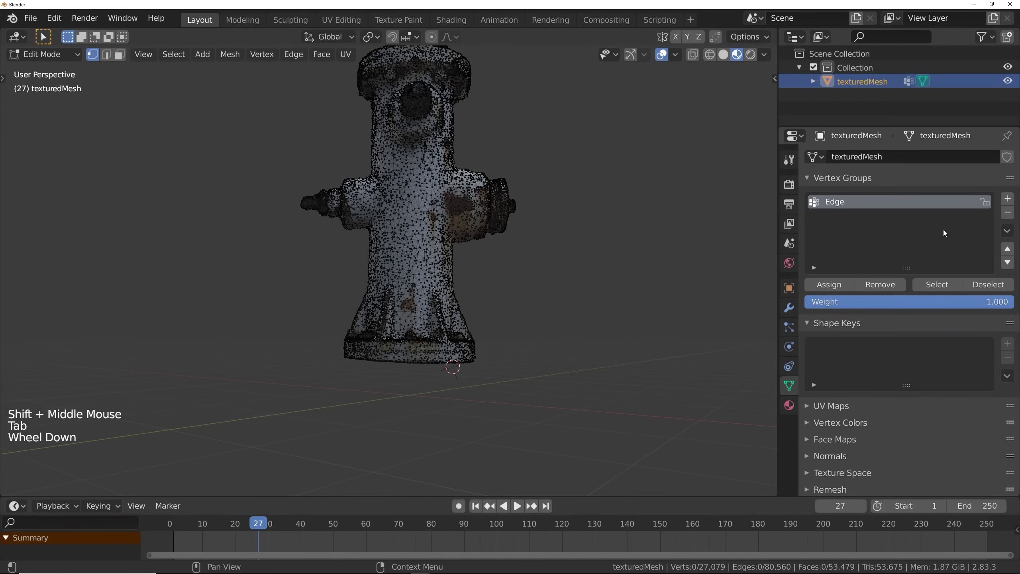
click(937, 284)
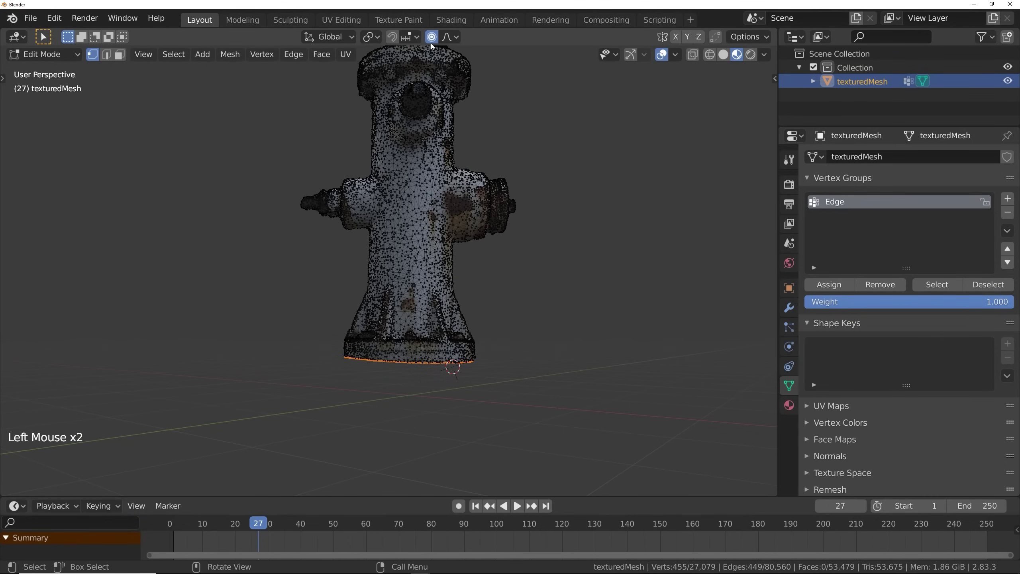
key(KP_3)
key(s)
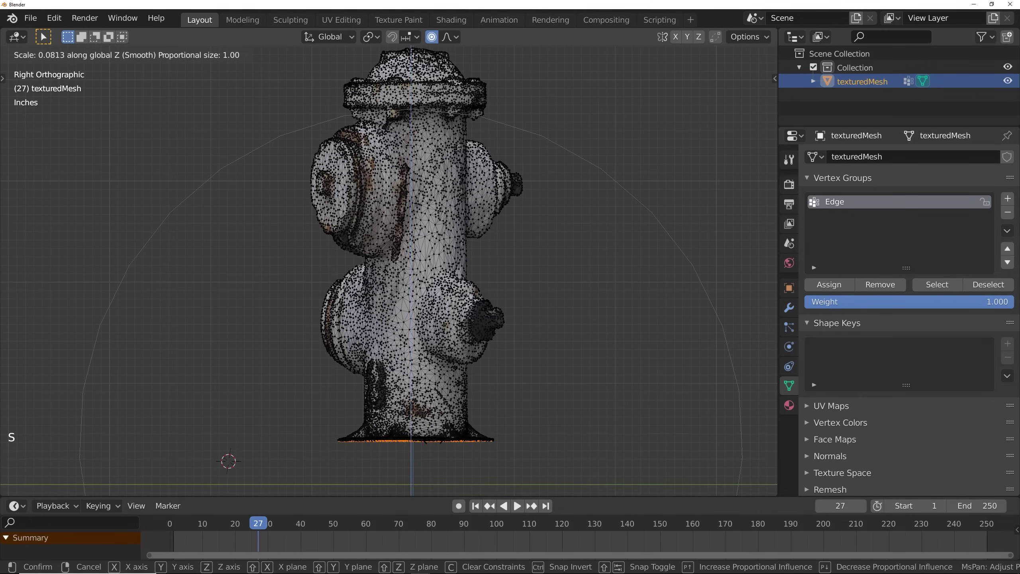
scroll(441, 441, up, 20)
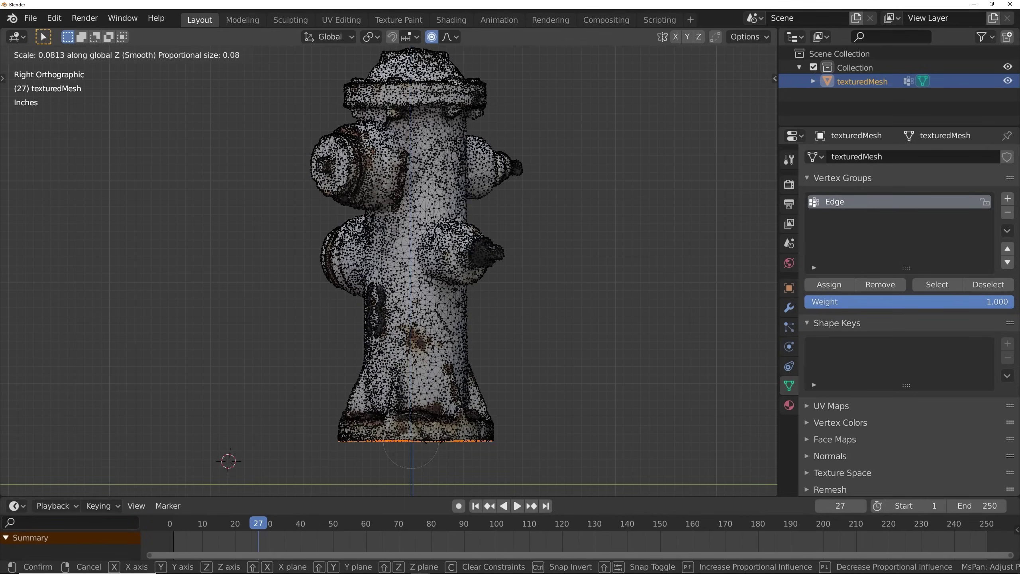
scroll(441, 441, up, 3)
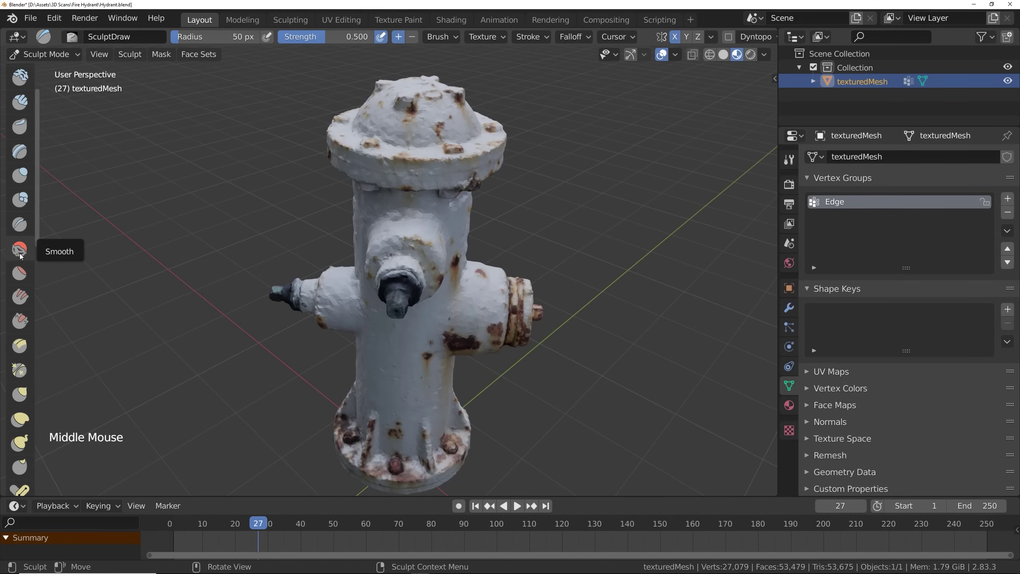
Stroke the Smooth sculpt brush at strength 0.196 over rough patches on the hydrant's cap and body.
click(18, 241)
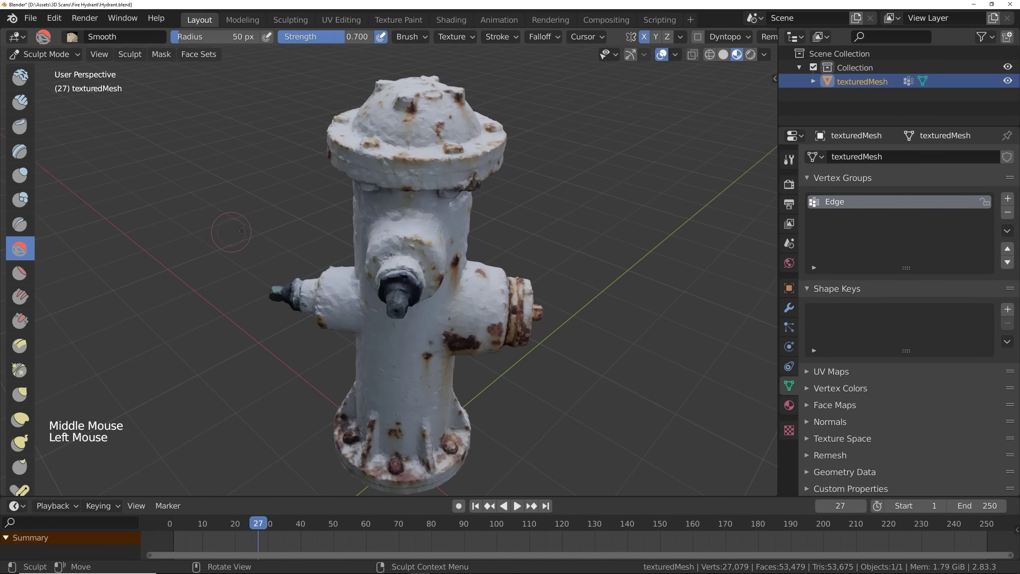
key(t)
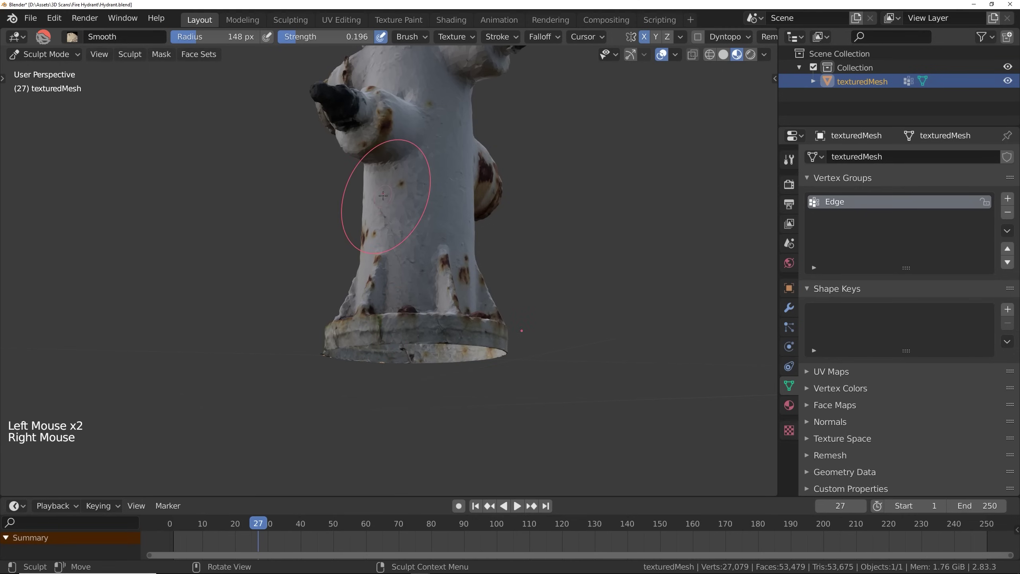
click(371, 209)
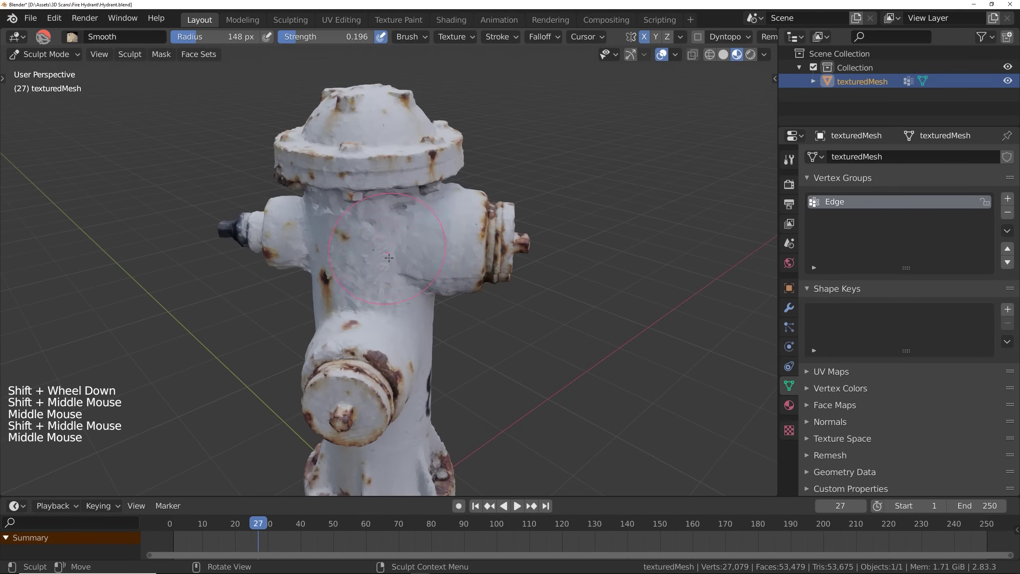
click(371, 286)
middle_drag(372, 286, 380, 284)
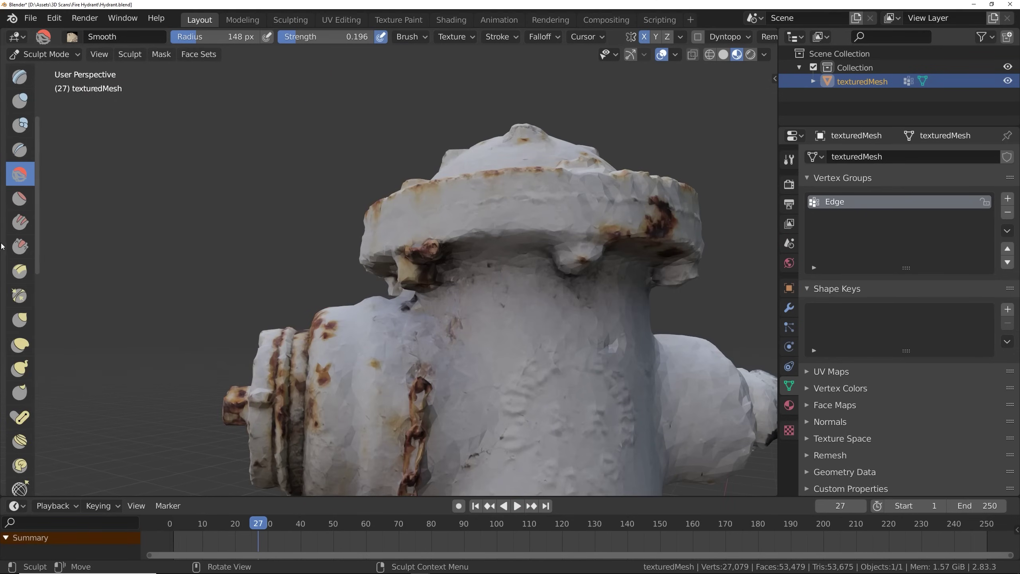
middle_drag(19, 302, 31, 230)
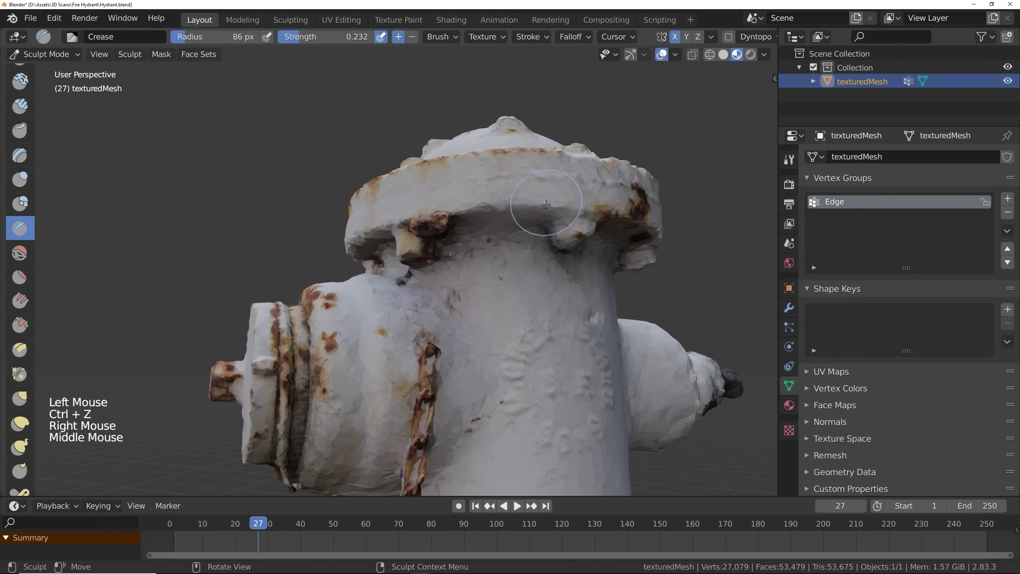
drag(528, 221, 473, 208)
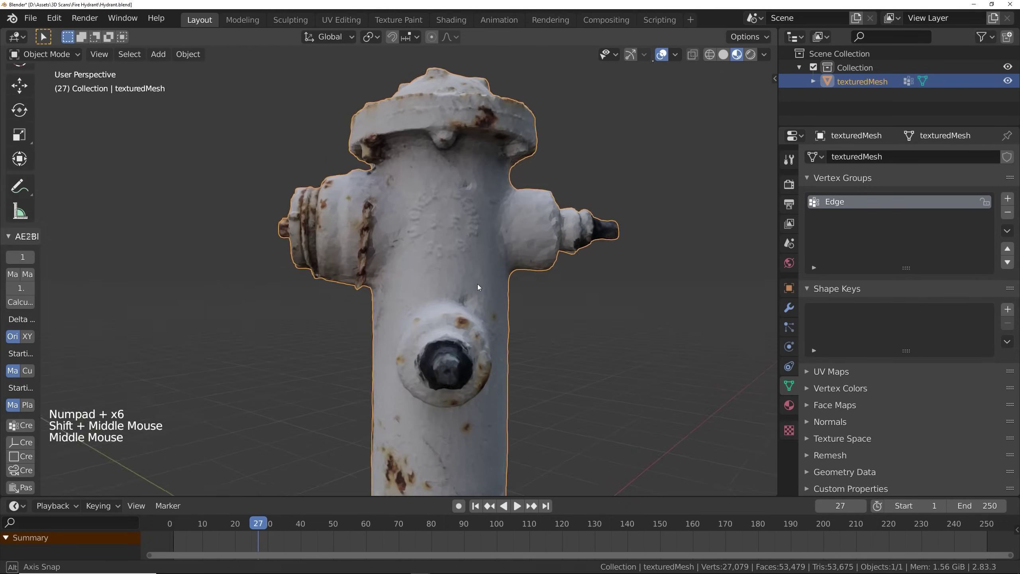
middle_drag(478, 284, 455, 307)
Apply Shade Smooth to the hydrant object.
right_click(476, 278)
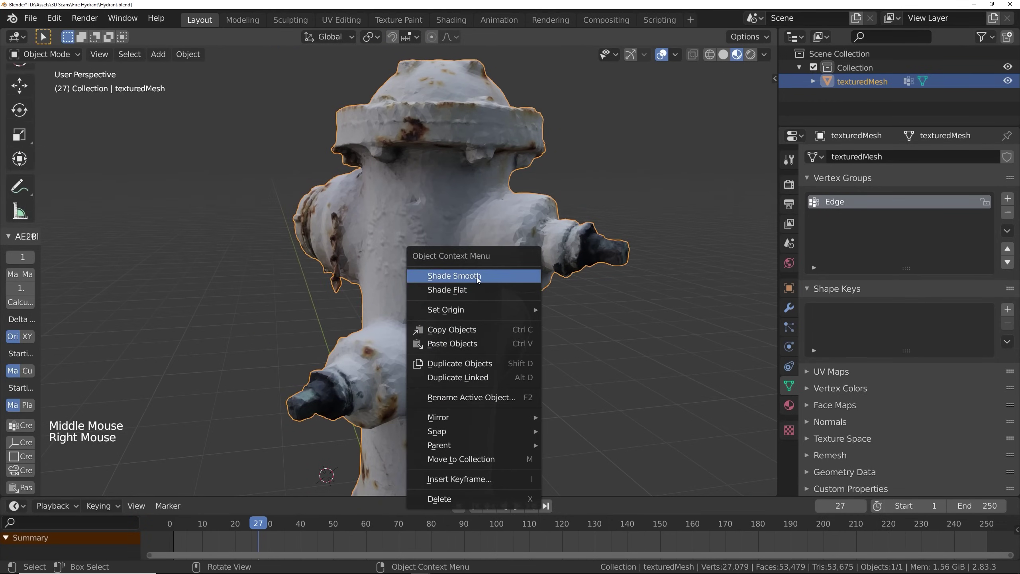
click(477, 277)
mouse_move(470, 317)
middle_down()
mouse_move(491, 312)
mouse_move(467, 310)
middle_up()
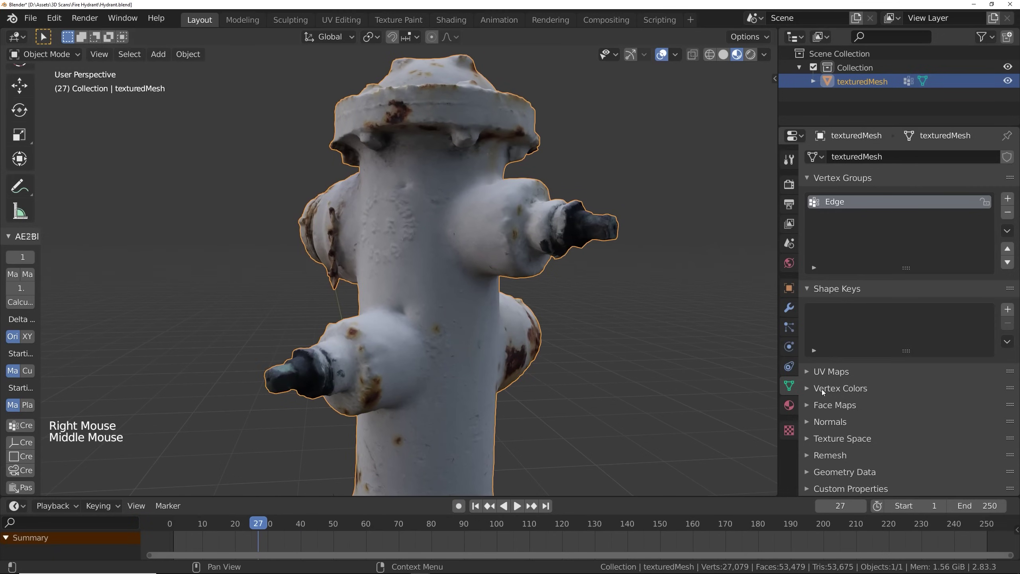
Enable Auto Smooth at 30° in the mesh's Normals settings.
double_click(788, 386)
click(830, 421)
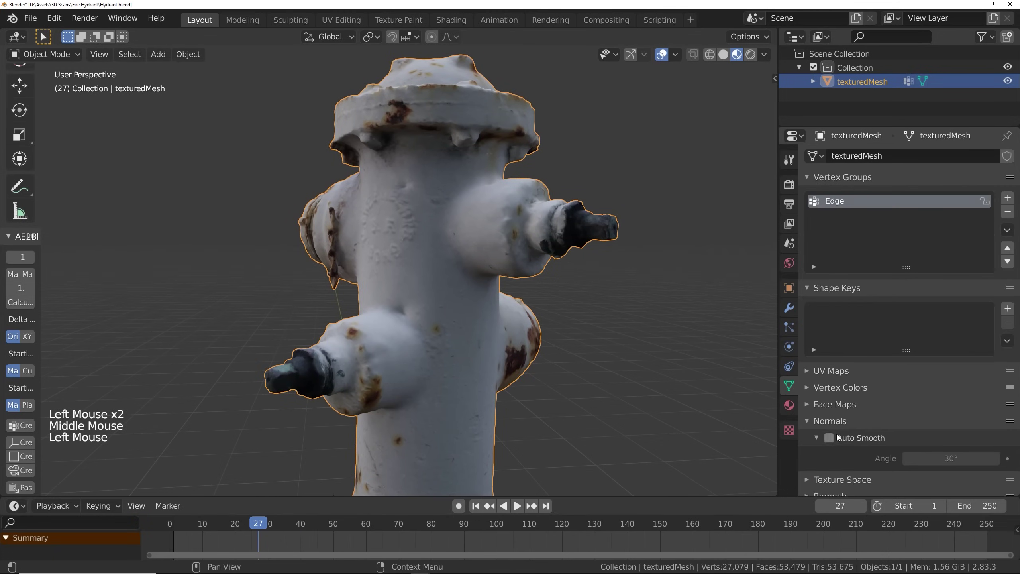
middle_drag(834, 427, 835, 385)
click(830, 397)
middle_drag(524, 396, 465, 374)
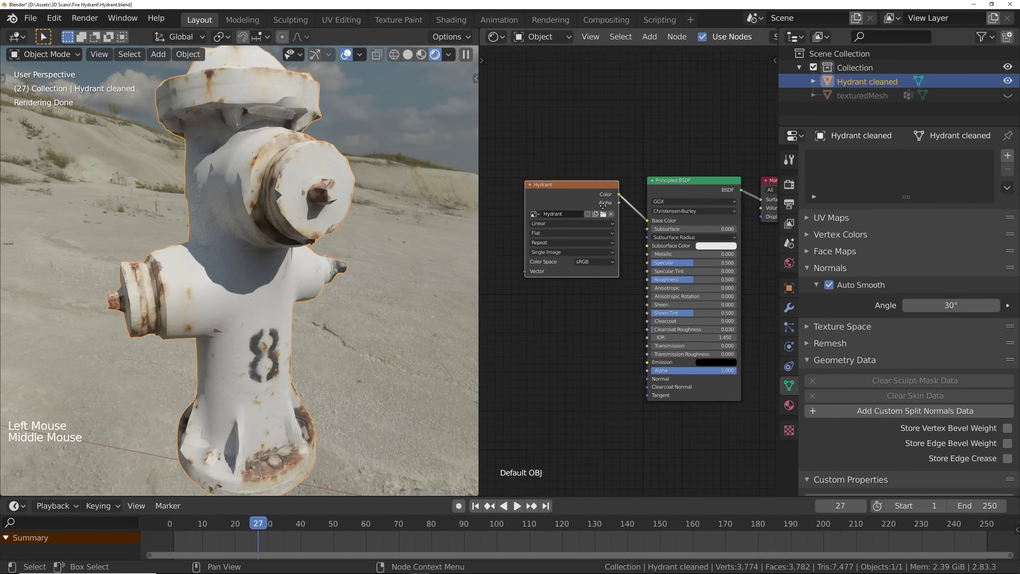
Wire the hydrant texture's Color through a new Bump node into the shader's Normal.
click(573, 193)
middle_drag(574, 193, 608, 179)
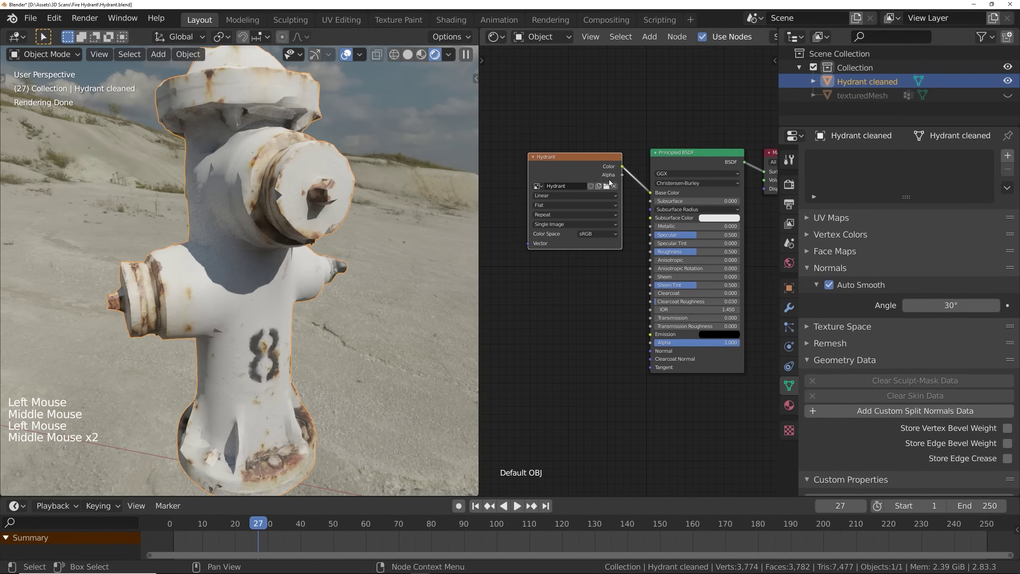
key(g)
drag(588, 169, 633, 316)
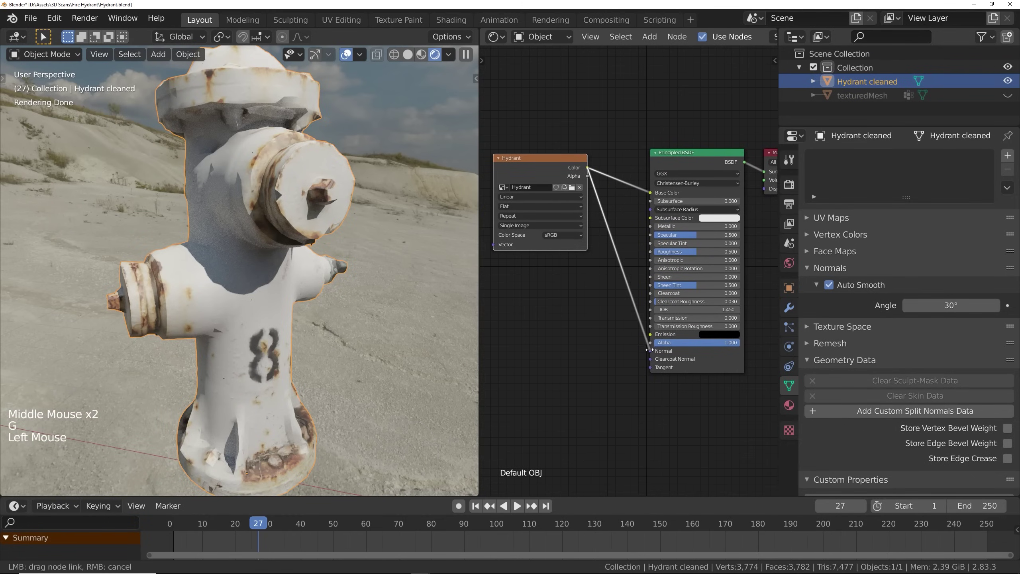
key(shift+a)
key(Return)
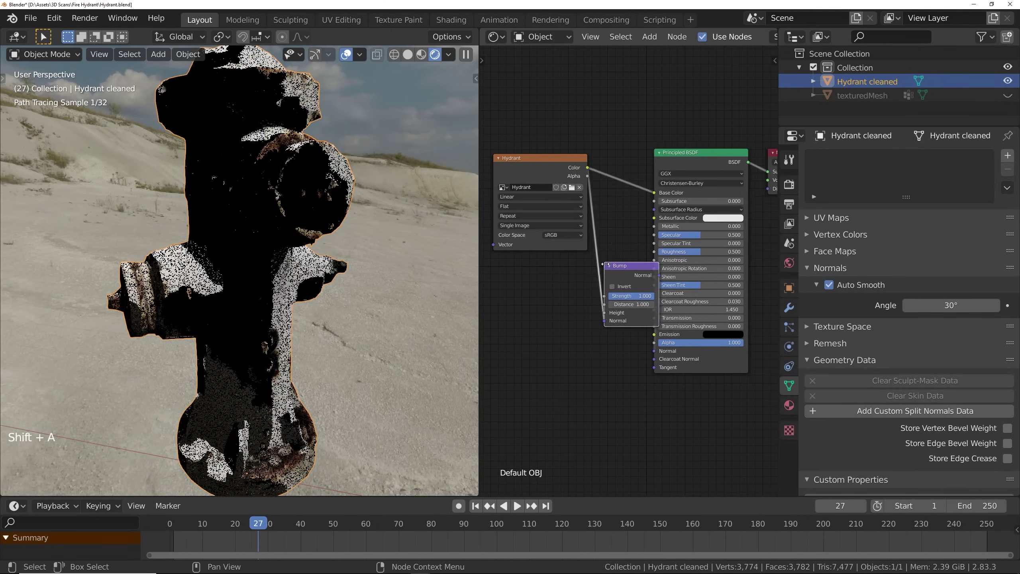
click(638, 277)
mouse_move(619, 321)
mouse_down()
mouse_move(609, 320)
mouse_move(631, 296)
mouse_move(653, 297)
mouse_up()
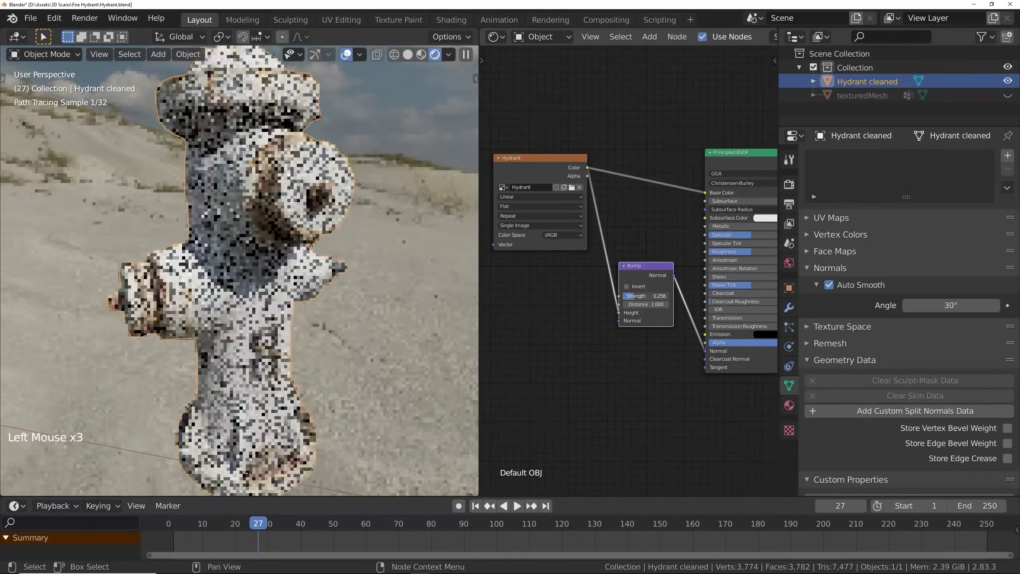
Add a ColorRamp on the texture colour link, moving its stops to 0.290 and 0.221.
key(shift+a)
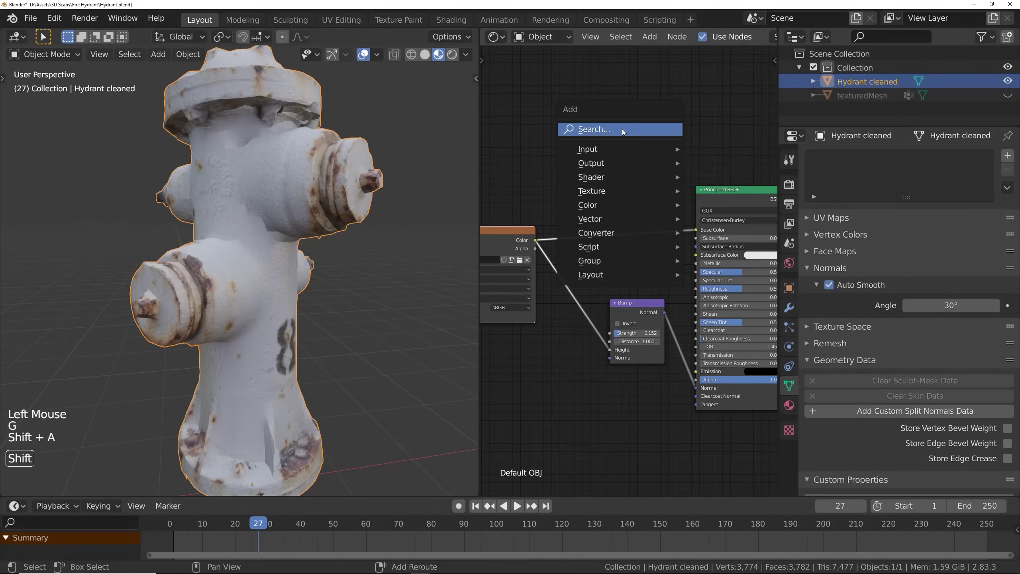
click(622, 129)
text(color ramp)
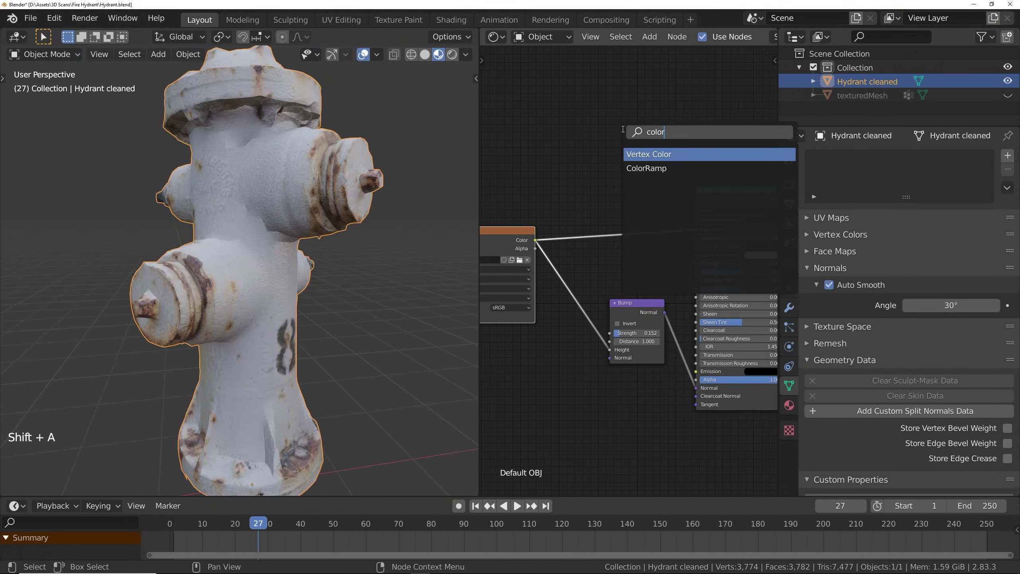
key(Return)
click(562, 174)
drag(649, 220, 585, 219)
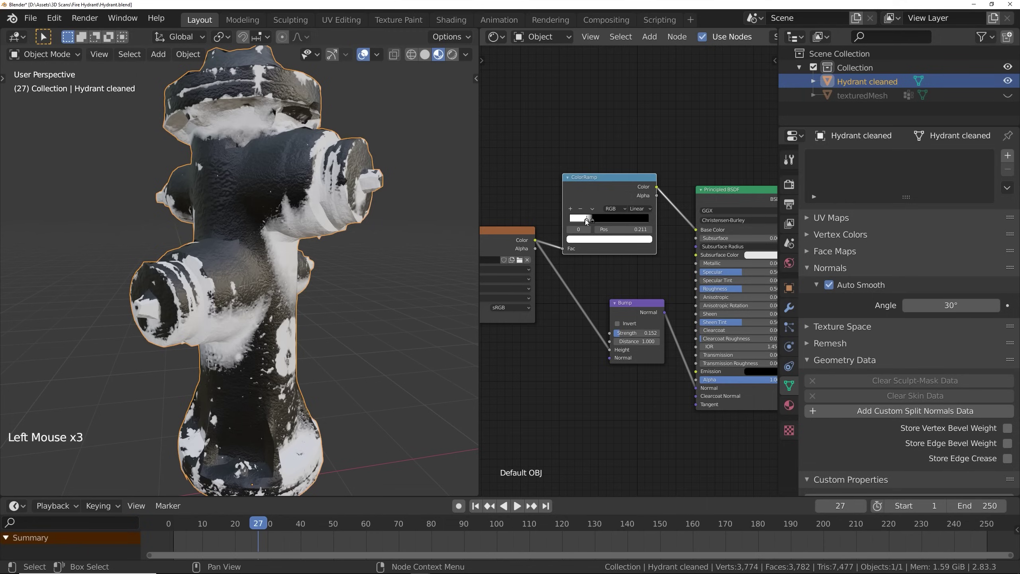
drag(697, 230, 695, 289)
Reconnect the texture colour to Base Color and orbit the rendered hydrant to check it.
middle_drag(341, 294, 352, 304)
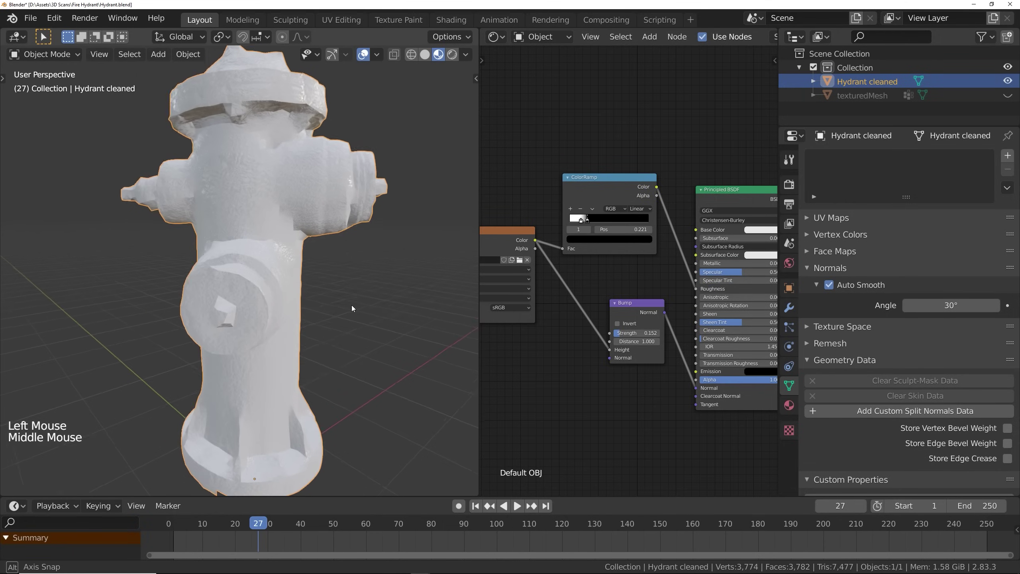
drag(479, 257, 389, 257)
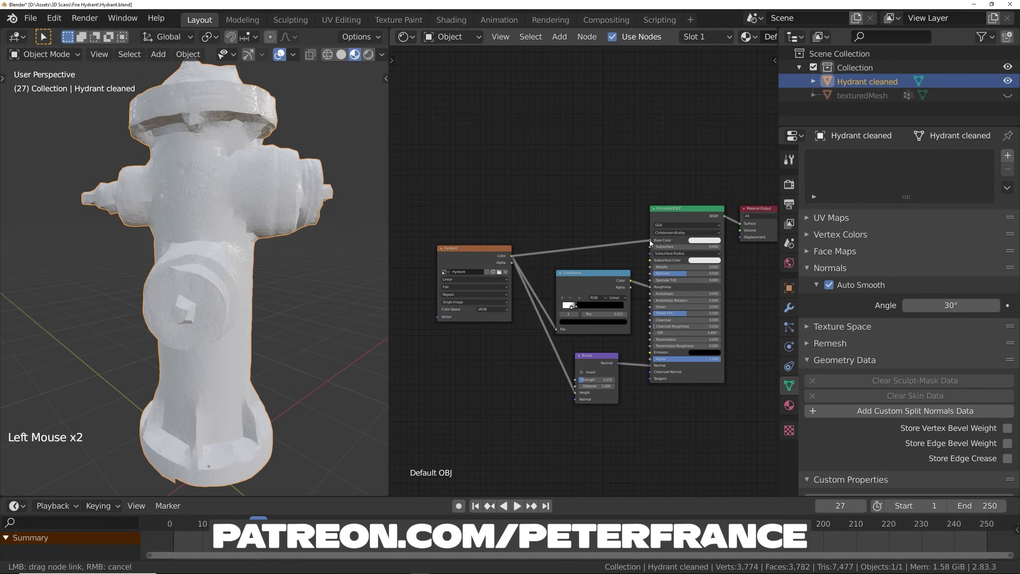
drag(651, 243, 649, 240)
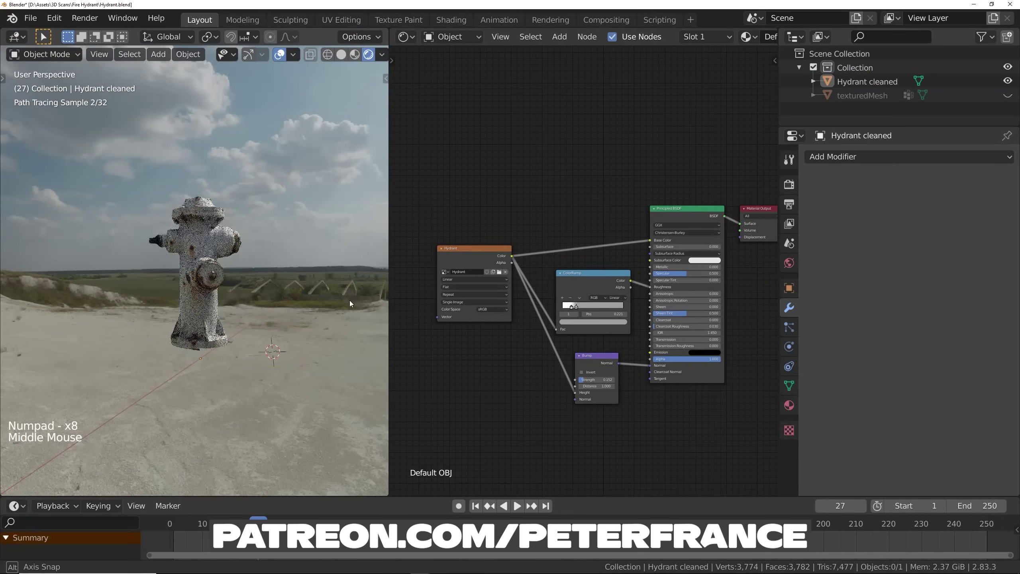
middle_drag(349, 300, 387, 296)
middle_drag(204, 307, 307, 309)
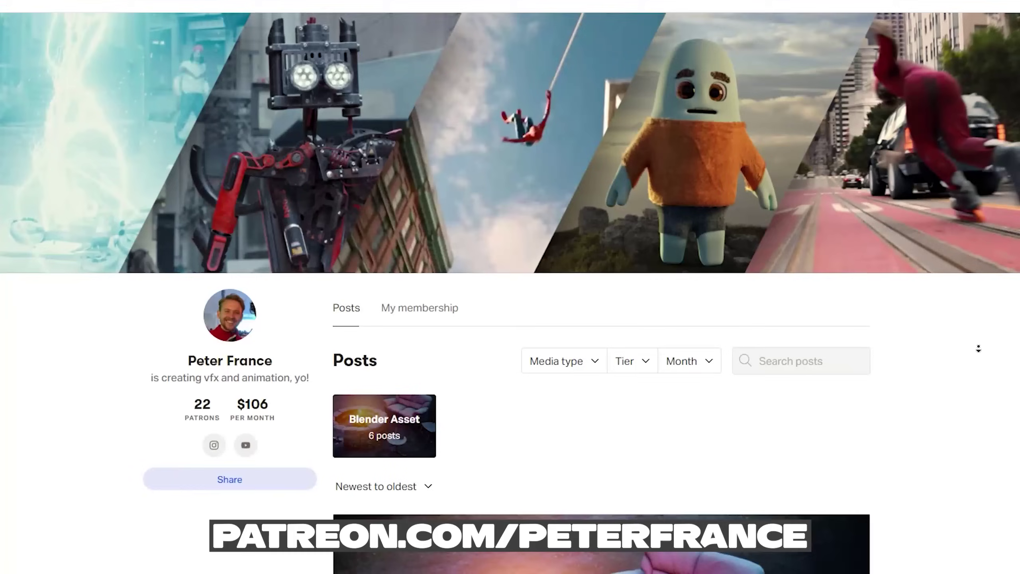
Scroll down the Patreon creator page to reach its Posts list.
scroll(979, 371, down, 1)
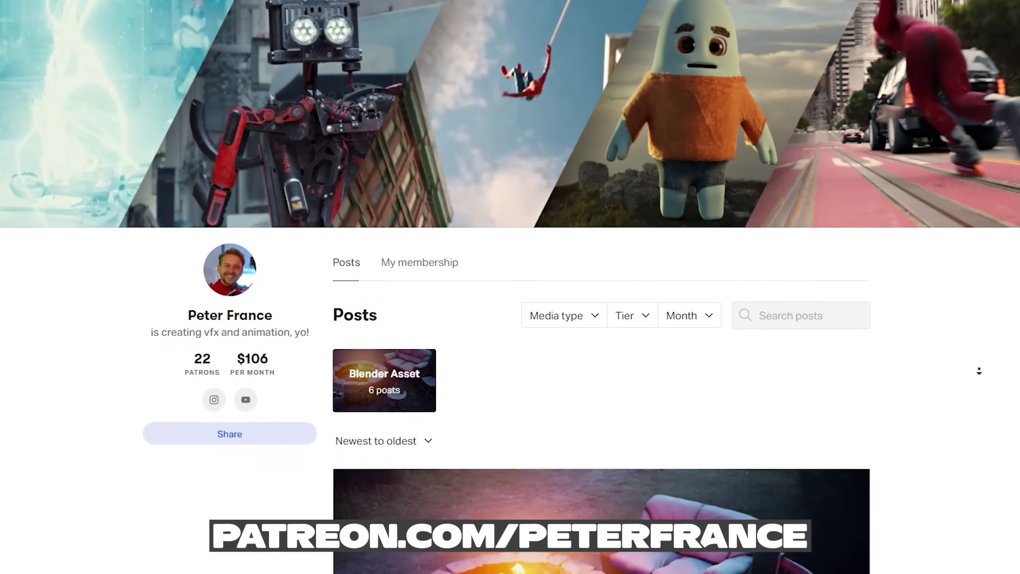